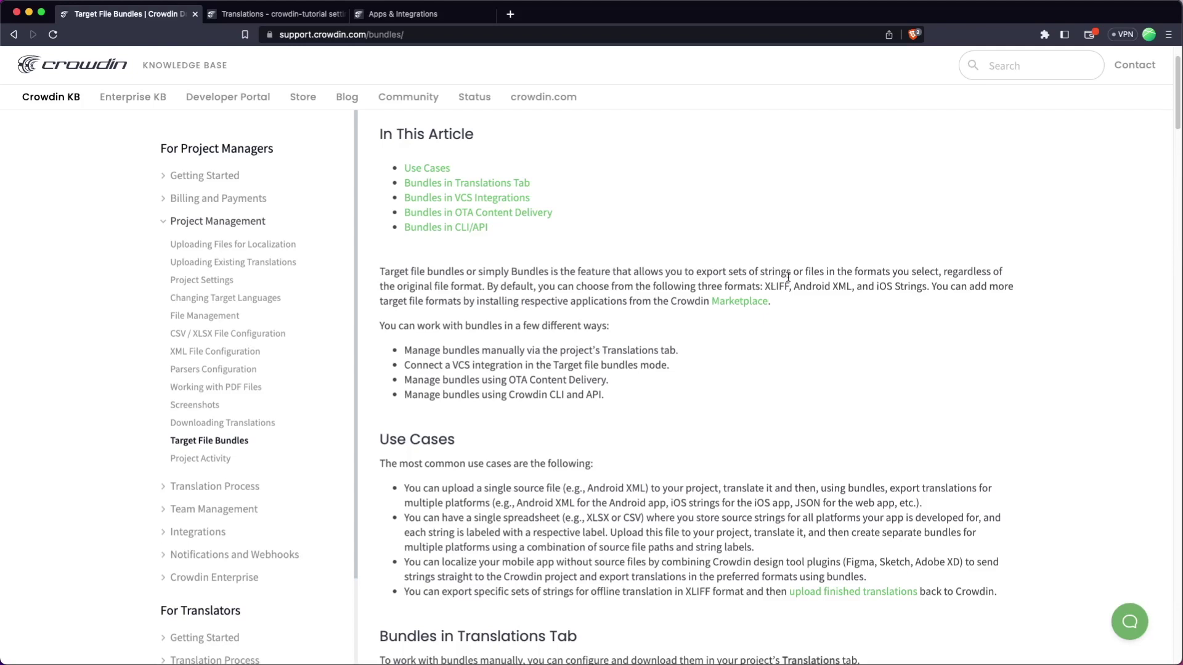
Highlight the sentence on ways to use bundles and the CLI bullet in the bundles article.
{"action": "scroll", "coordinate": [407, 281], "scroll_direction": "down", "scroll_amount": 1}
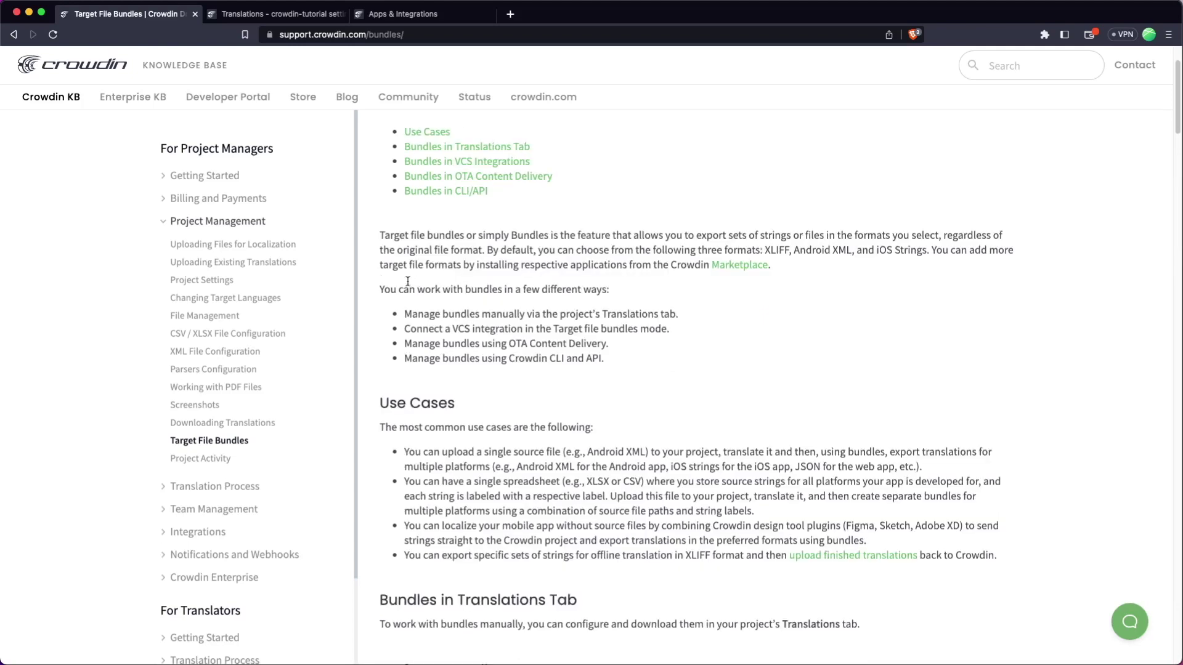
{"action": "left_click_drag", "start_coordinate": [392, 292], "coordinate": [505, 289]}
{"action": "scroll", "coordinate": [541, 288], "scroll_direction": "down", "scroll_amount": 1}
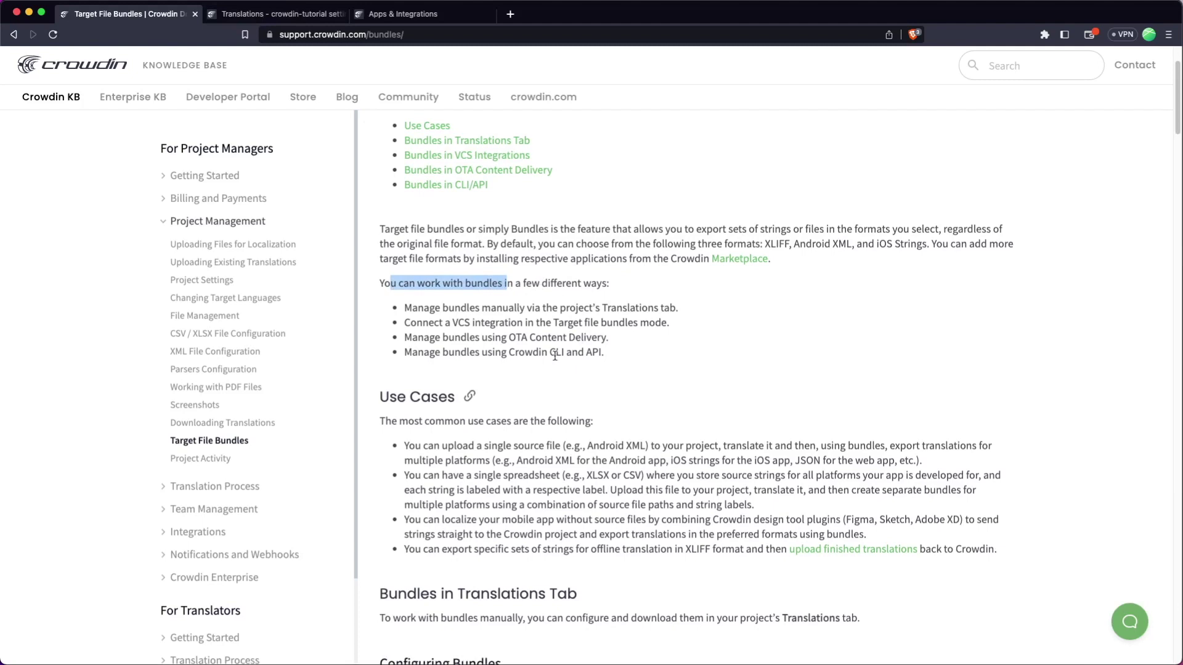
{"action": "left_click_drag", "start_coordinate": [547, 353], "coordinate": [565, 353]}
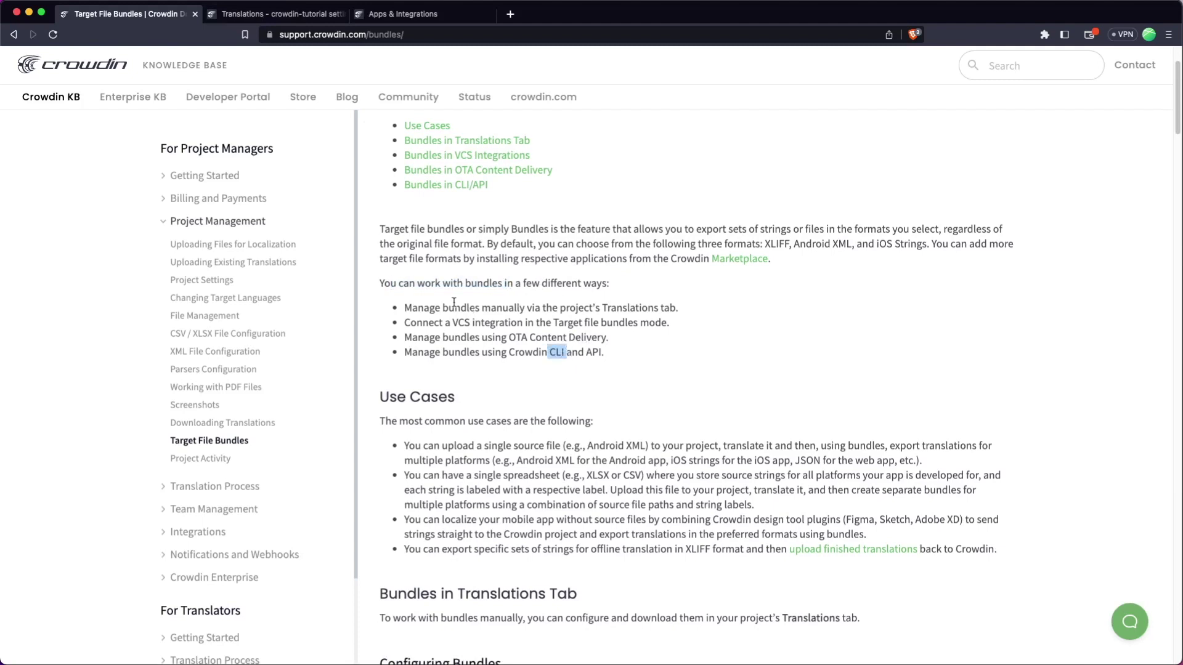
{"action": "left_click_drag", "start_coordinate": [453, 302], "coordinate": [531, 359]}
Look over the Use Cases section, then switch to the crowdin-tutorial project tab.
{"action": "left_click", "coordinate": [595, 361]}
{"action": "scroll", "coordinate": [595, 361], "scroll_direction": "up", "scroll_amount": 1}
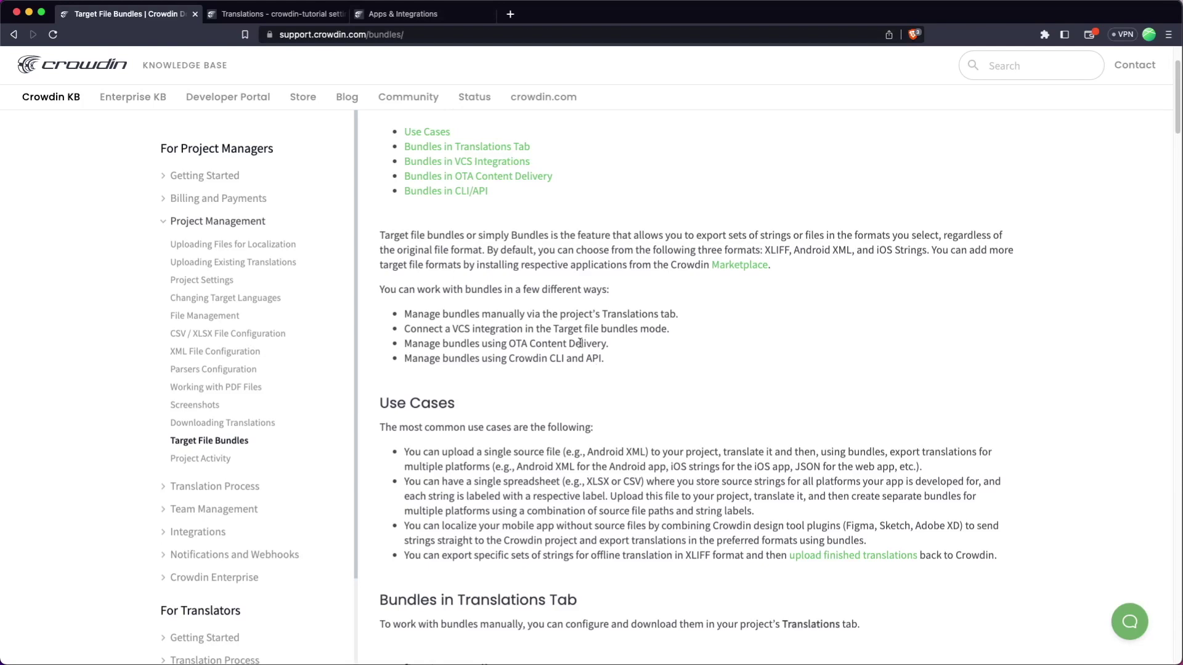
{"action": "scroll", "coordinate": [540, 345], "scroll_direction": "down", "scroll_amount": 5}
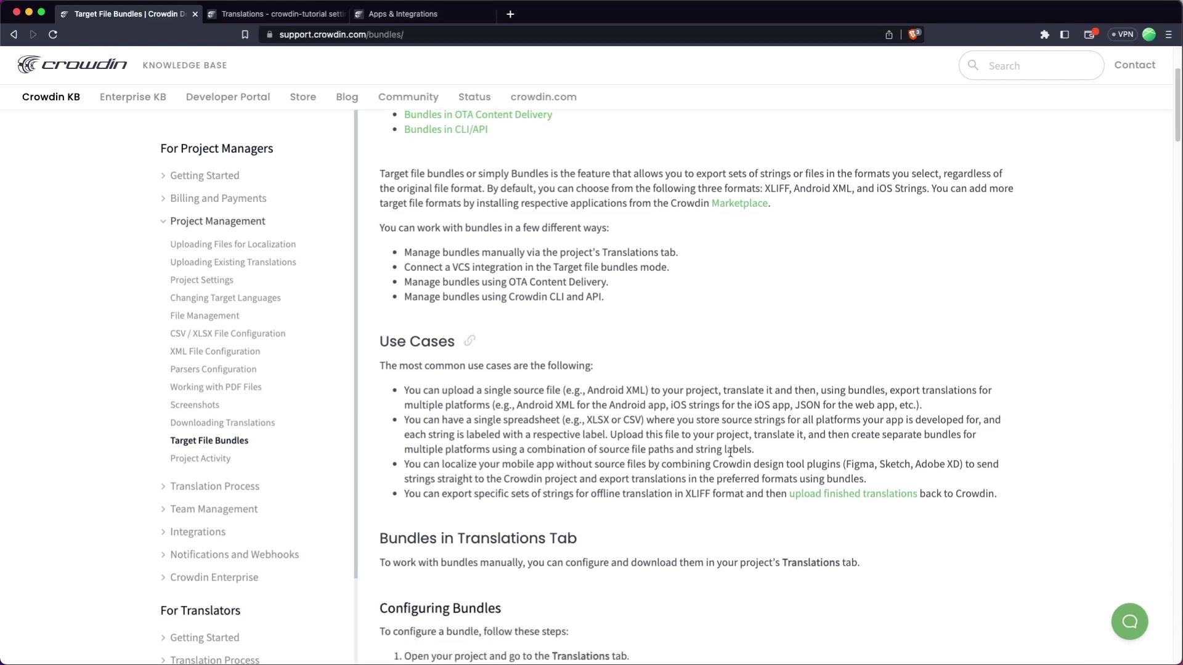
{"action": "scroll", "coordinate": [582, 388], "scroll_direction": "up", "scroll_amount": 3}
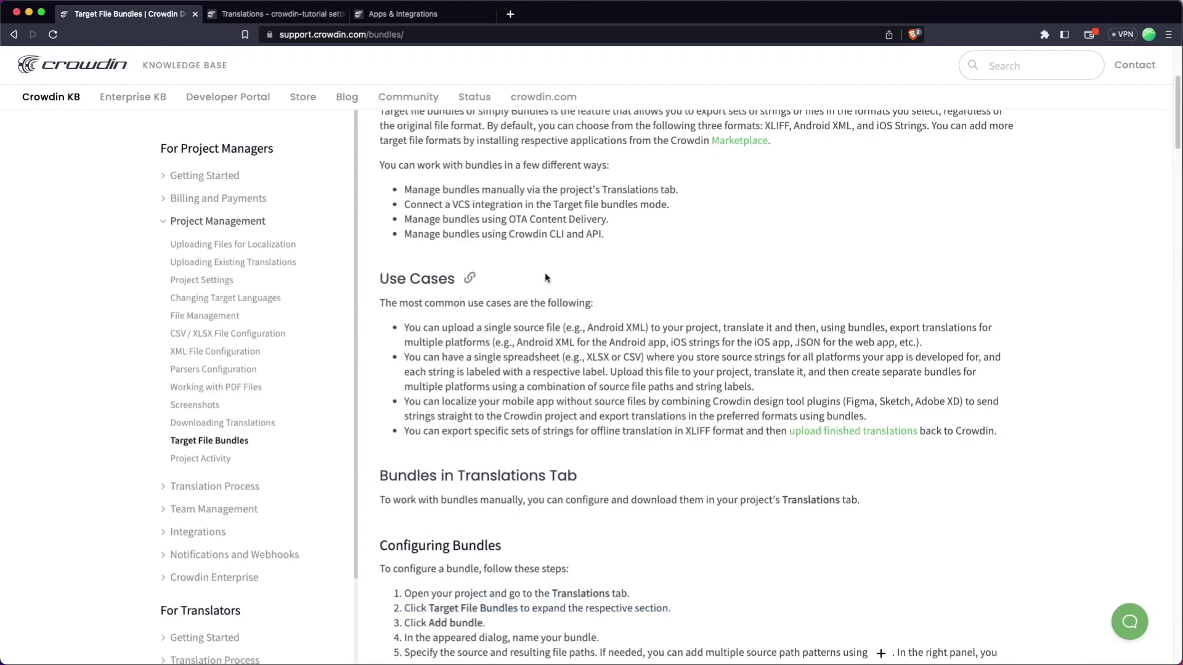
{"action": "left_click", "coordinate": [266, 16]}
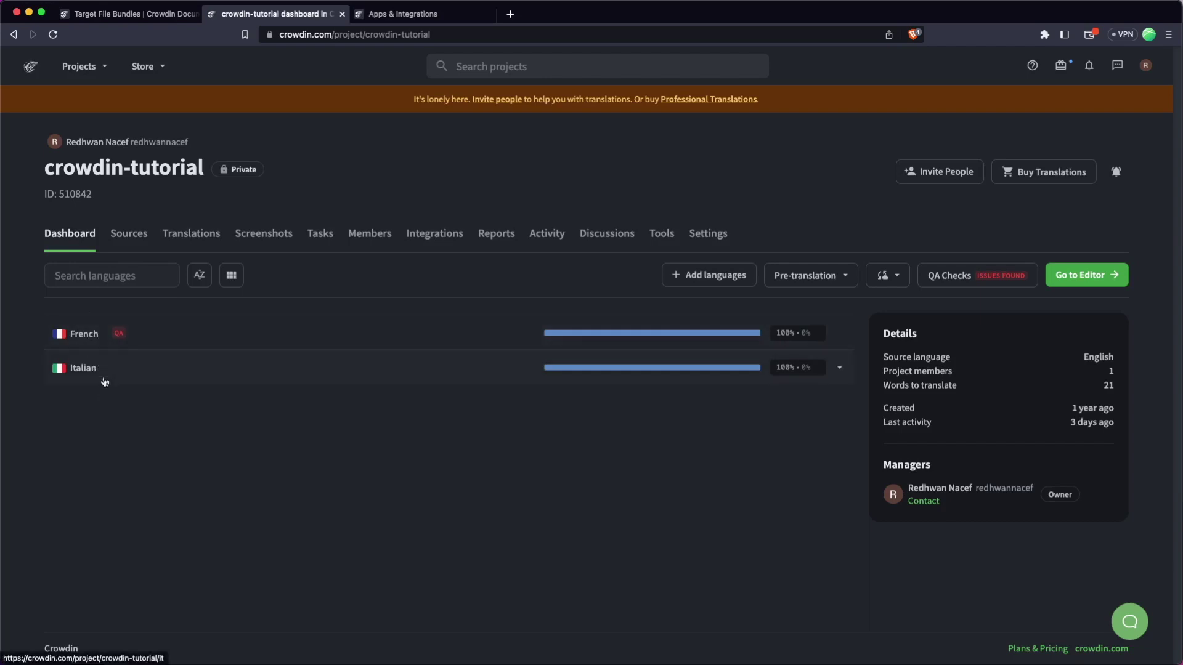
Go from Sources to Translations, collapse Download as ZIP and expand Target File Bundles.
{"action": "left_click", "coordinate": [140, 238]}
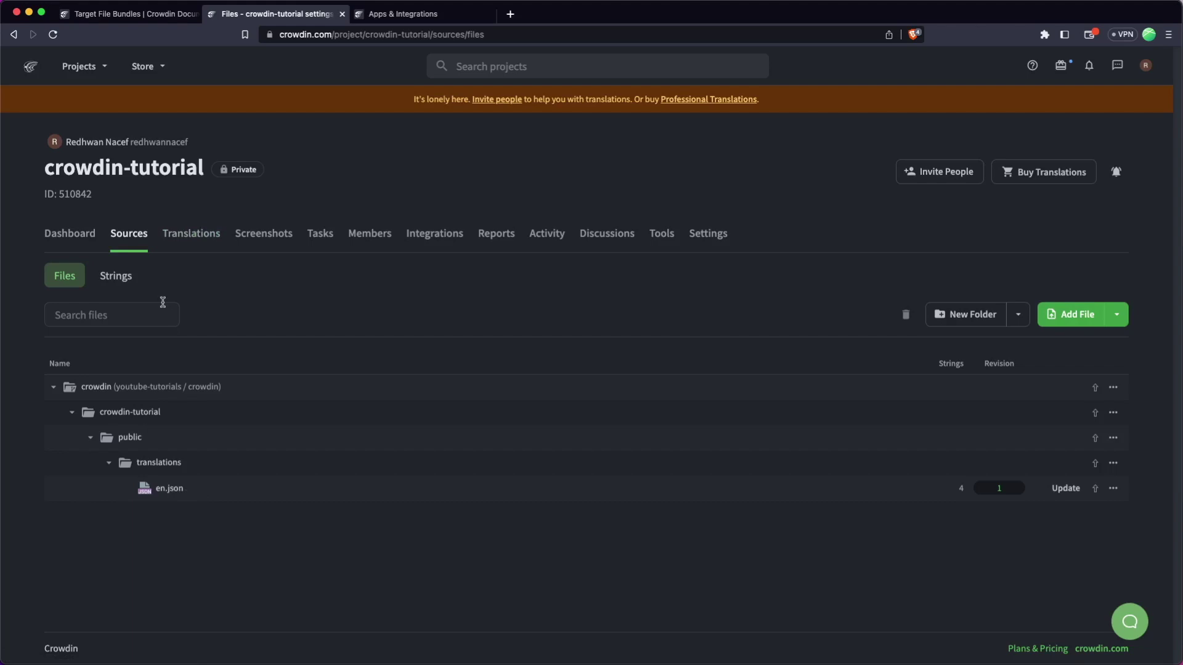
{"action": "left_click", "coordinate": [189, 235]}
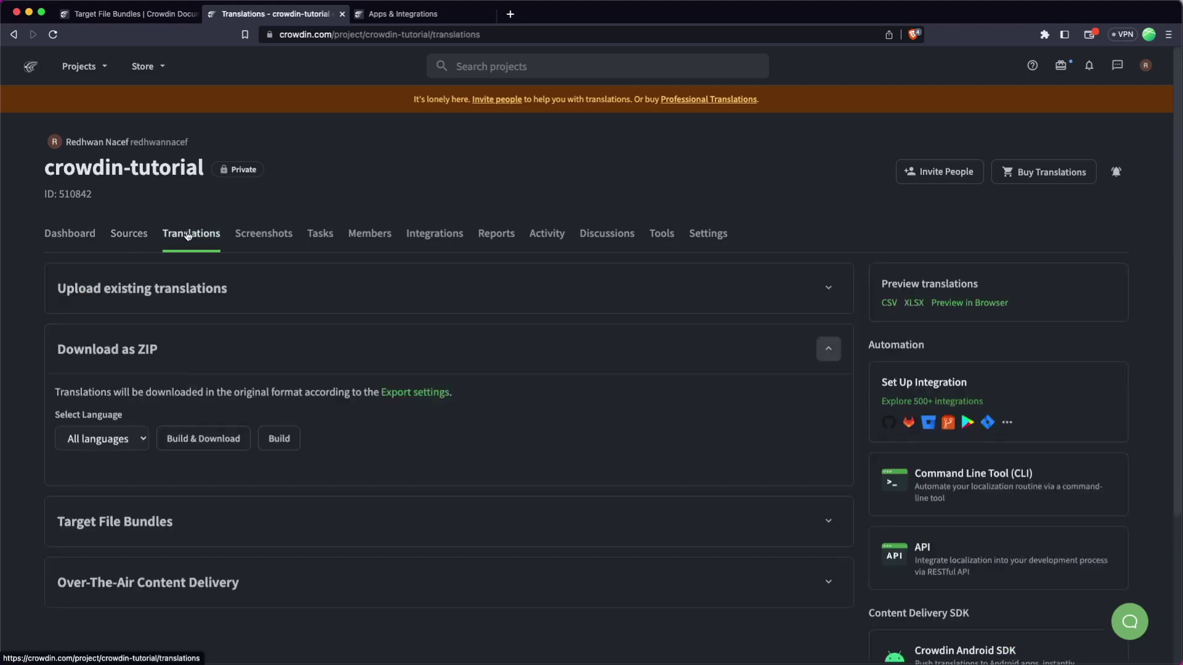
{"action": "left_click", "coordinate": [259, 344]}
{"action": "left_click", "coordinate": [238, 410]}
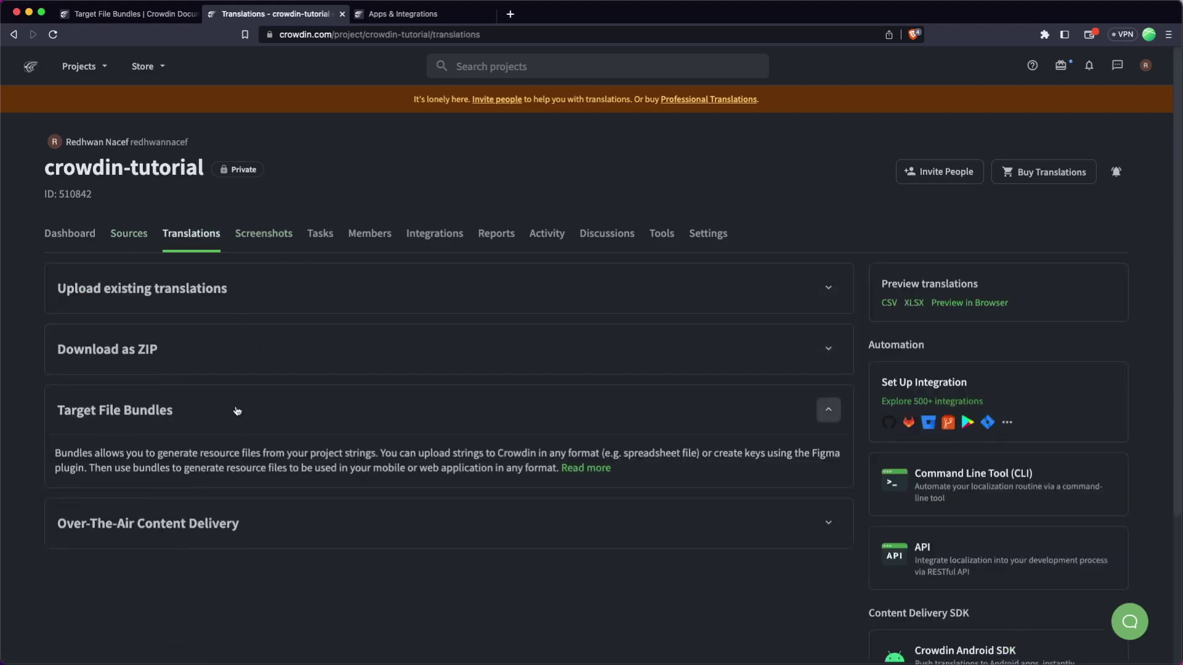
{"action": "scroll", "coordinate": [245, 389], "scroll_direction": "down", "scroll_amount": 2}
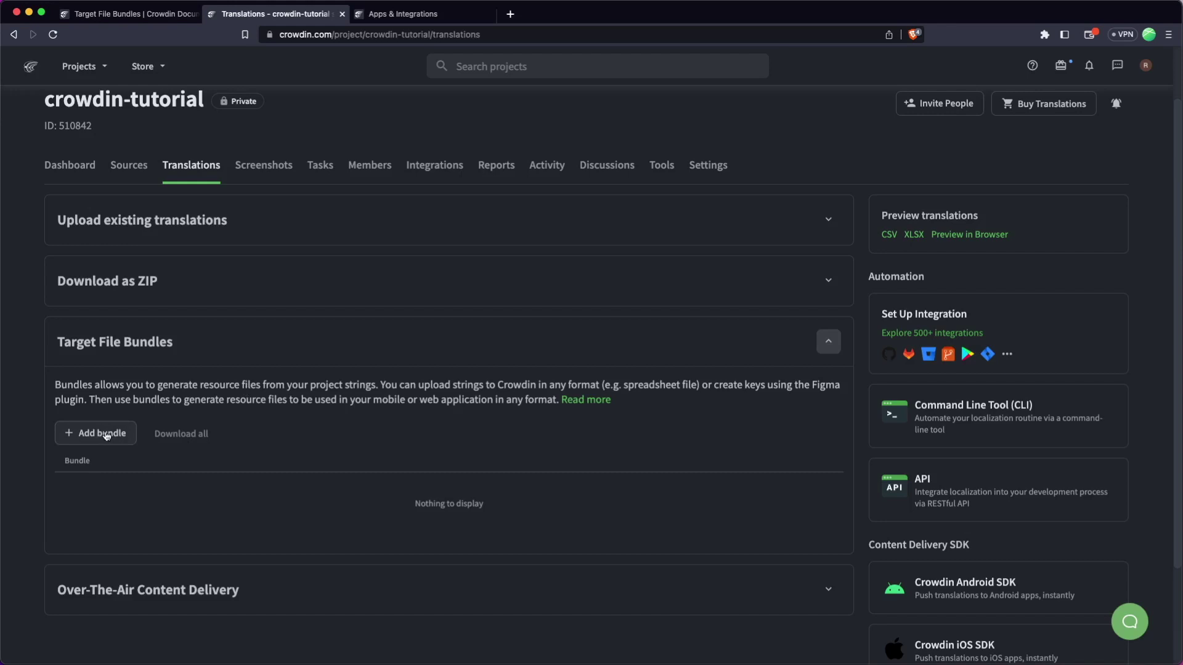
{"action": "scroll", "coordinate": [313, 446], "scroll_direction": "down", "scroll_amount": 3}
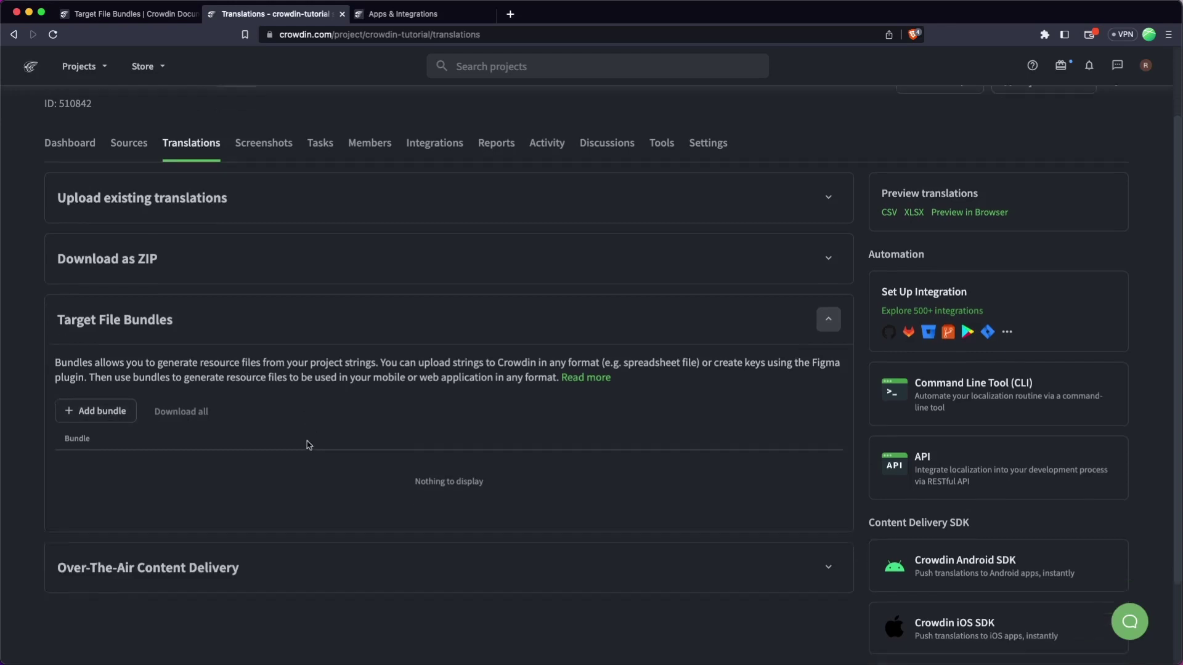
Start a new bundle and name it android.
{"action": "left_click", "coordinate": [94, 351]}
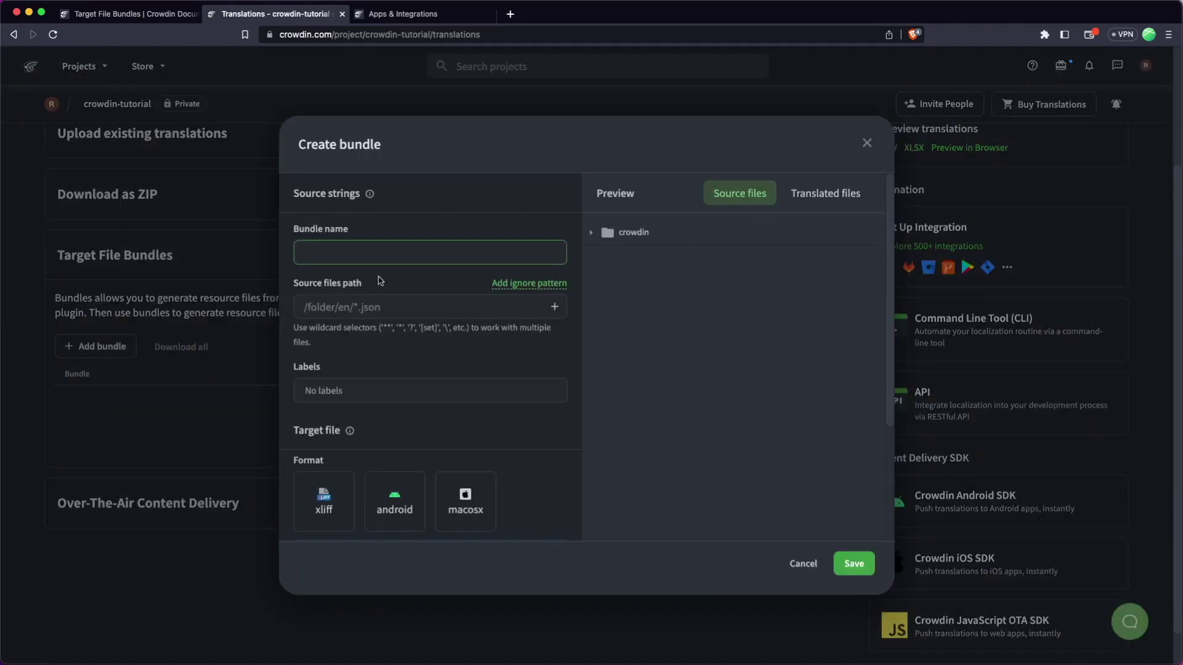
{"action": "type", "text": "and"}
{"action": "key", "text": "Down"}
{"action": "key", "text": "Return"}
Expand the preview tree through crowdin-tutorial/public/translations to reveal en.json.
{"action": "left_click", "coordinate": [591, 232]}
{"action": "left_click", "coordinate": [610, 257]}
{"action": "left_click", "coordinate": [627, 282]}
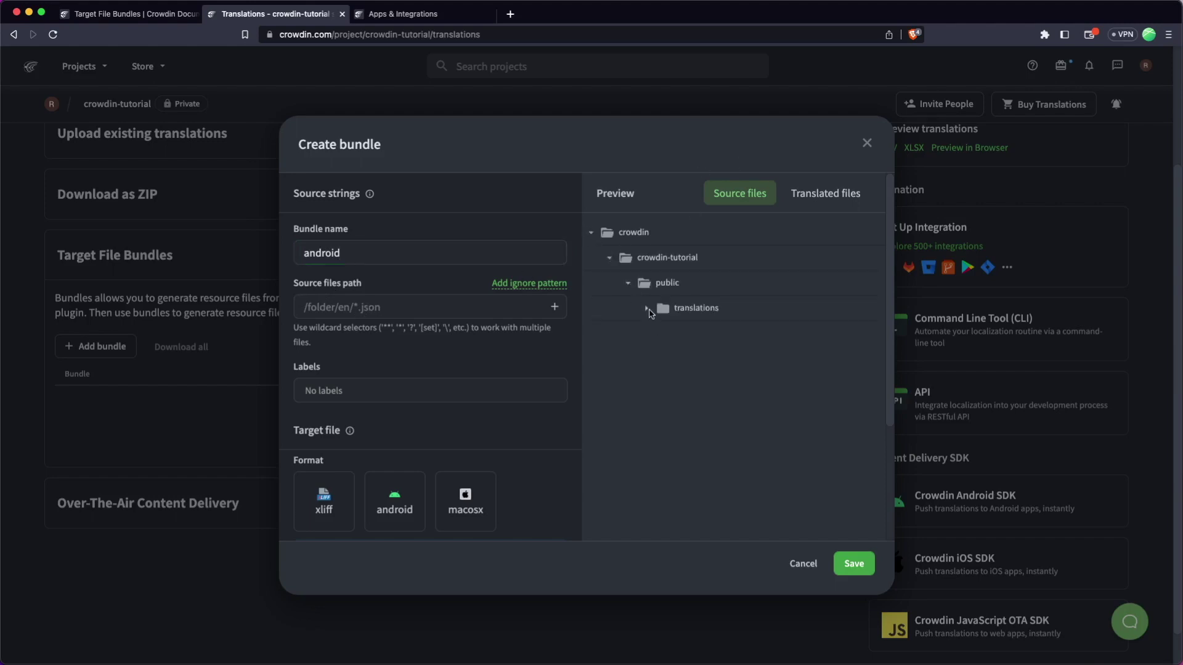
{"action": "left_click", "coordinate": [646, 308]}
Set the source files path to /crowdin/crowdin-tutorial/public/translations/en.json.
{"action": "left_click", "coordinate": [407, 308]}
{"action": "type", "text": "/crowdin/crowdin-tutorial/public/translations/en.json"}
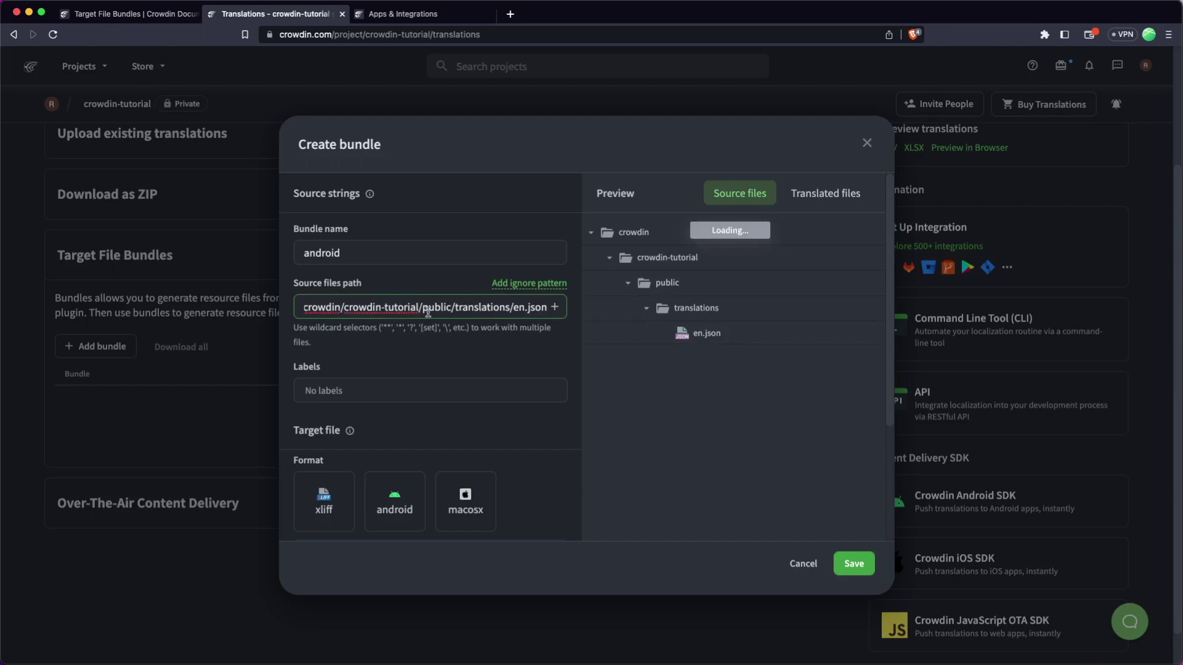
{"action": "left_click_drag", "start_coordinate": [398, 307], "coordinate": [225, 313]}
{"action": "key", "text": "Left"}
{"action": "key", "text": "Delete"}
{"action": "left_click_drag", "start_coordinate": [349, 307], "coordinate": [741, 357]}
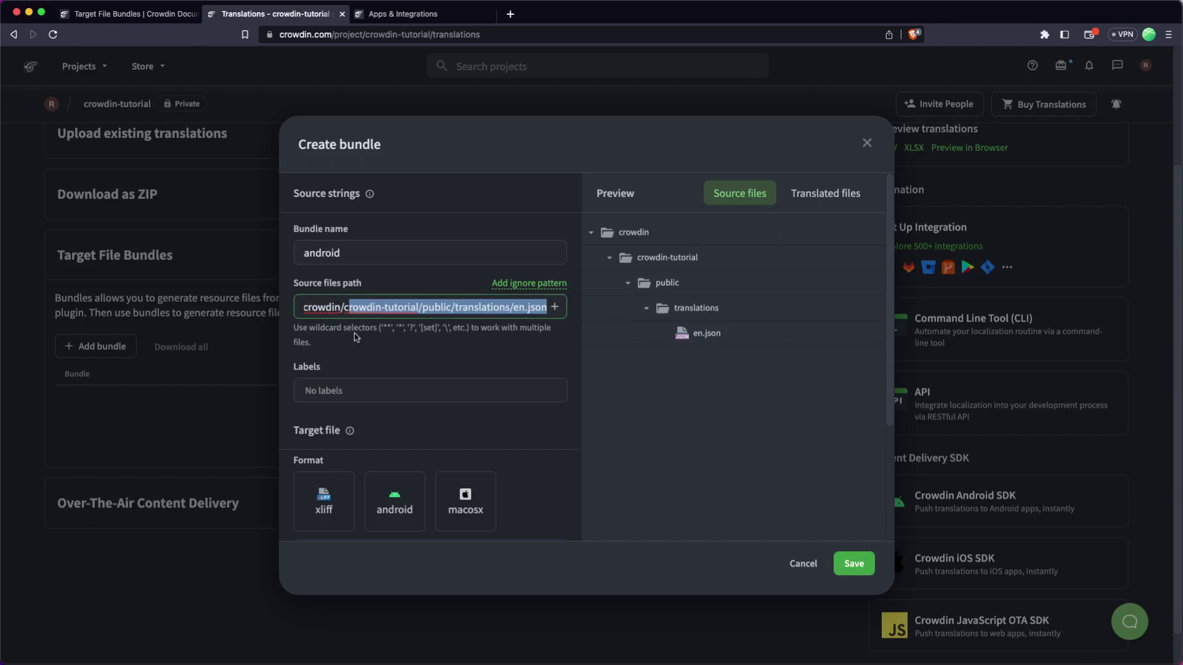
{"action": "scroll", "coordinate": [397, 308], "scroll_direction": "down", "scroll_amount": 1}
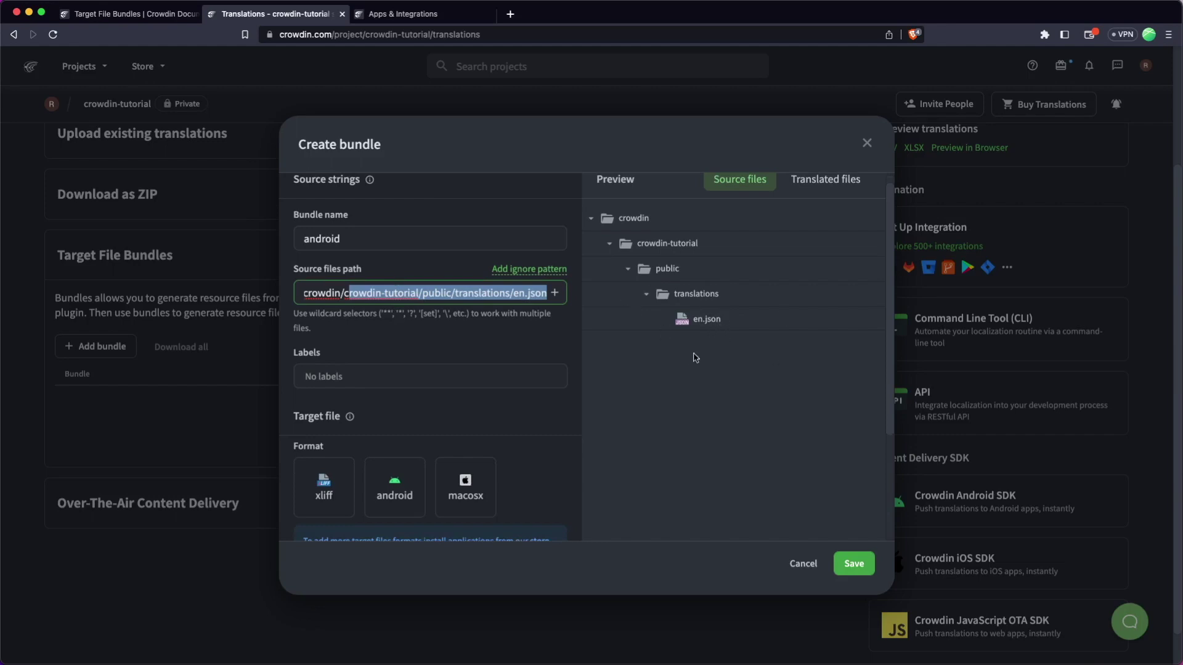
{"action": "left_click", "coordinate": [417, 350]}
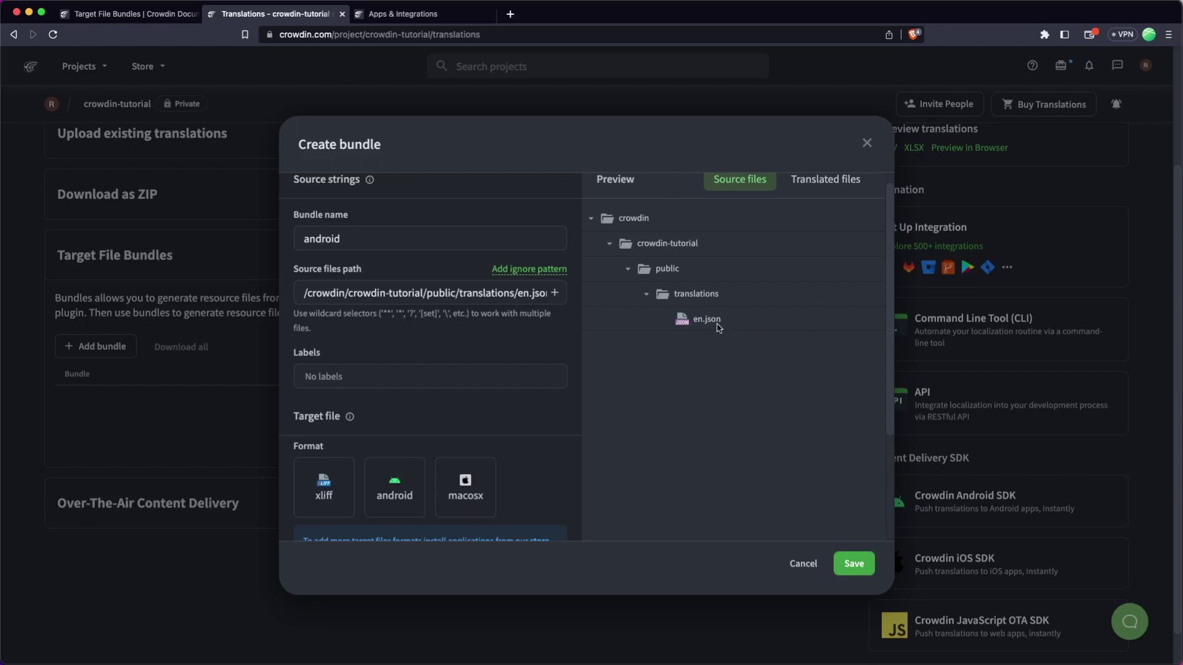
{"action": "scroll", "coordinate": [554, 348], "scroll_direction": "down", "scroll_amount": 4}
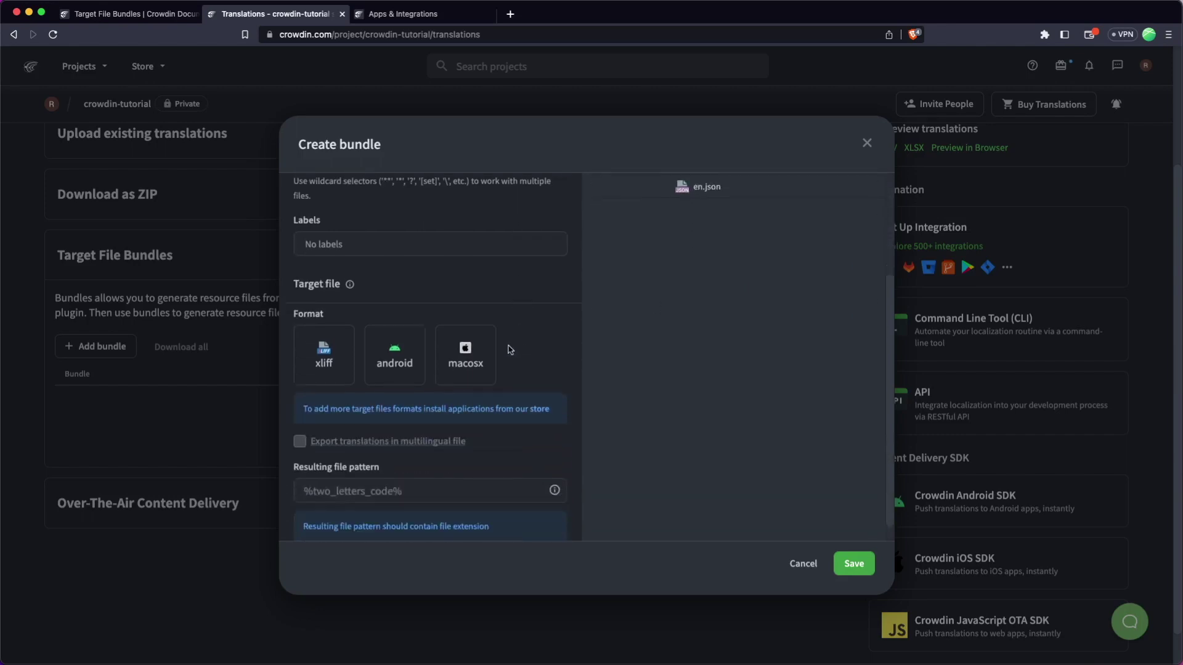
{"action": "left_click", "coordinate": [395, 355]}
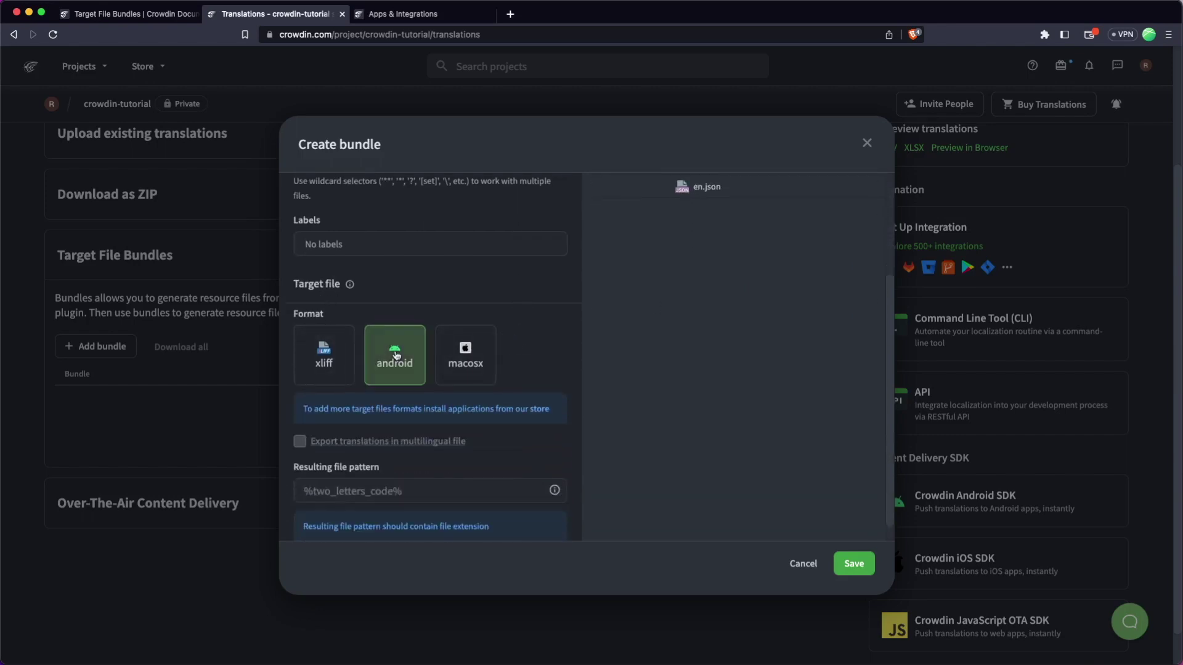
{"action": "scroll", "coordinate": [429, 288], "scroll_direction": "up", "scroll_amount": 1}
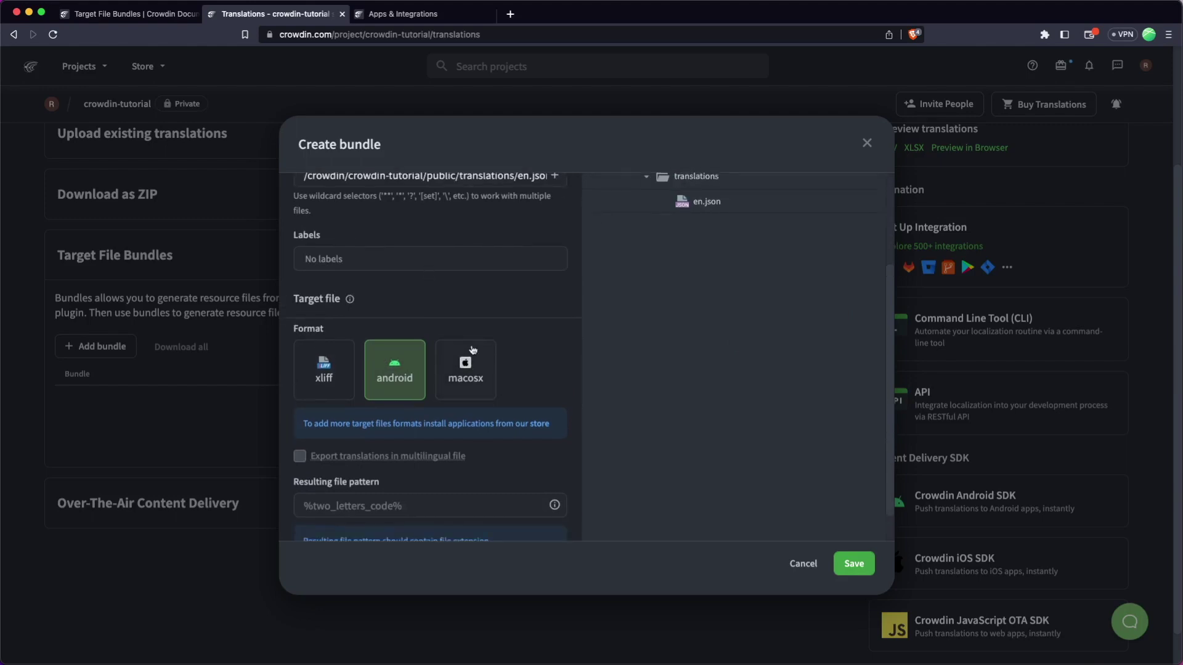
{"action": "scroll", "coordinate": [480, 361], "scroll_direction": "down", "scroll_amount": 1}
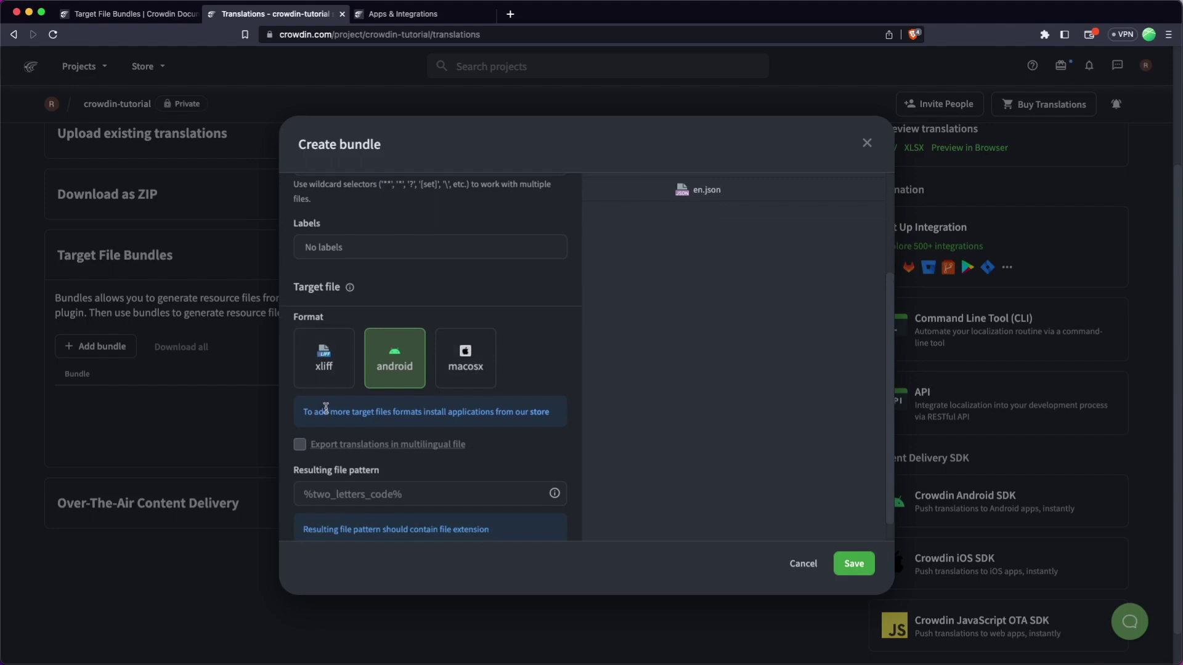
{"action": "left_click_drag", "start_coordinate": [307, 414], "coordinate": [416, 411]}
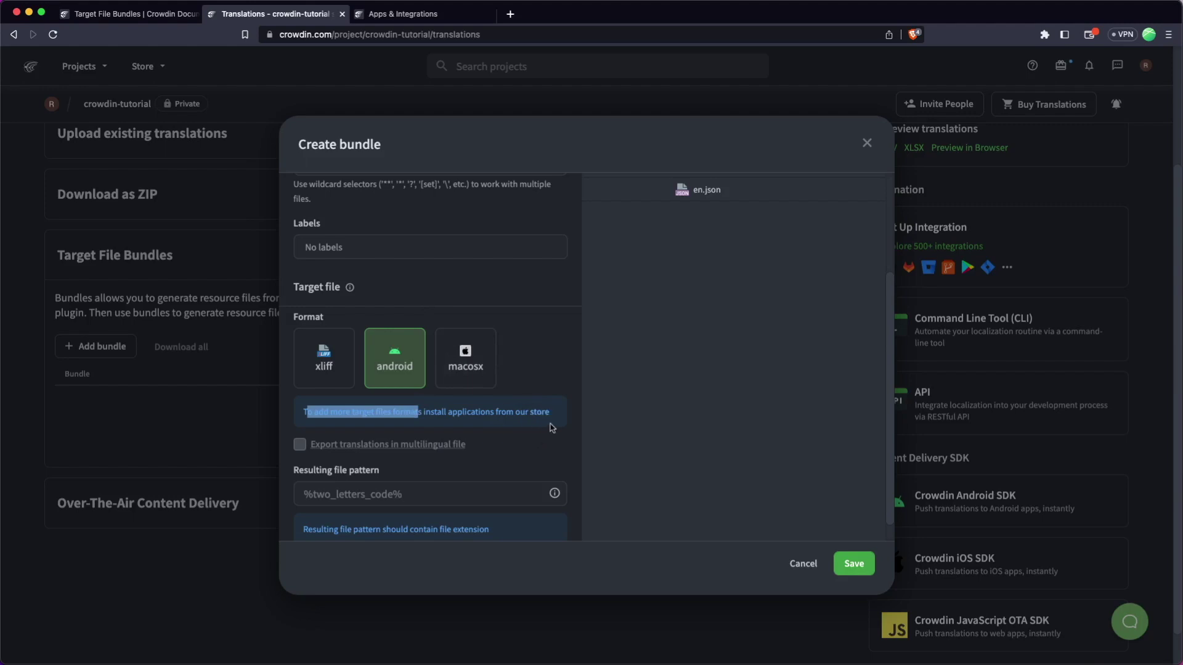
Open the Custom Bundle Builder card from the Apps & Integrations string exporter list.
{"action": "left_click", "coordinate": [417, 15]}
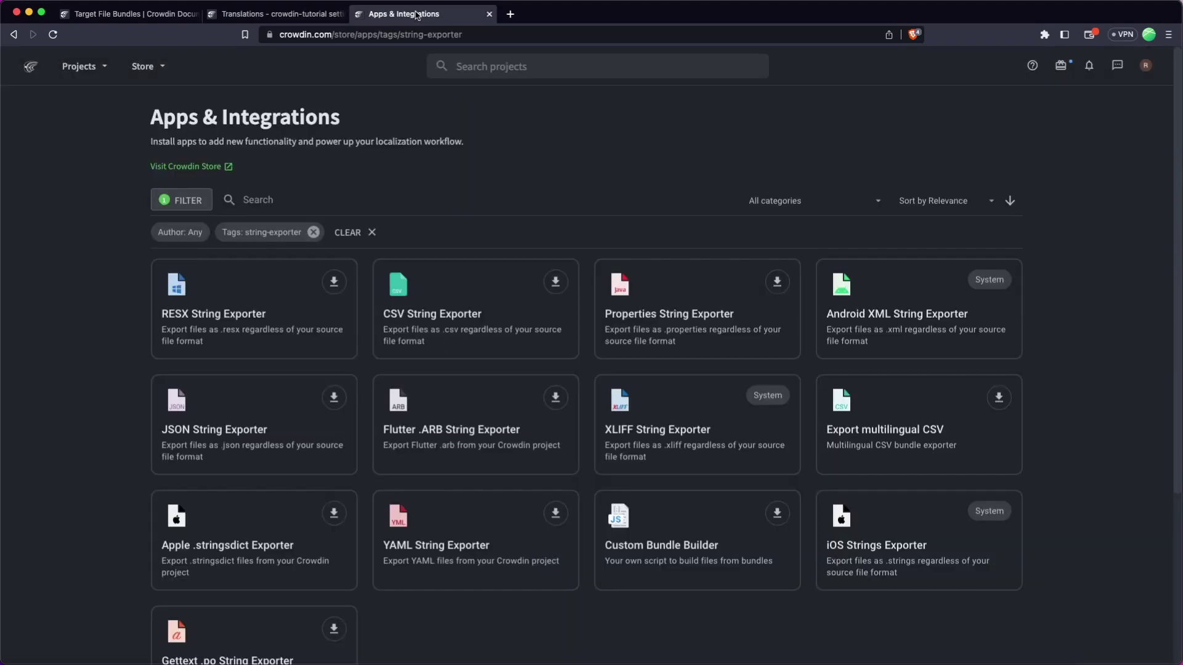
{"action": "scroll", "coordinate": [529, 136], "scroll_direction": "down", "scroll_amount": 3}
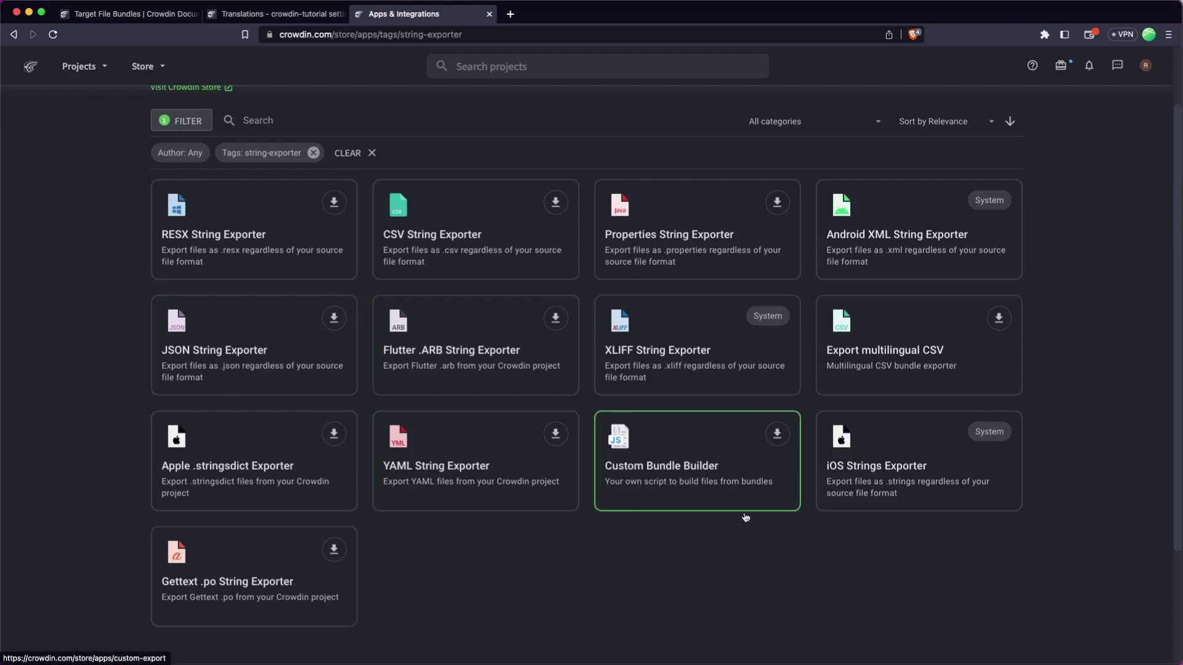
{"action": "scroll", "coordinate": [663, 462], "scroll_direction": "down", "scroll_amount": 3}
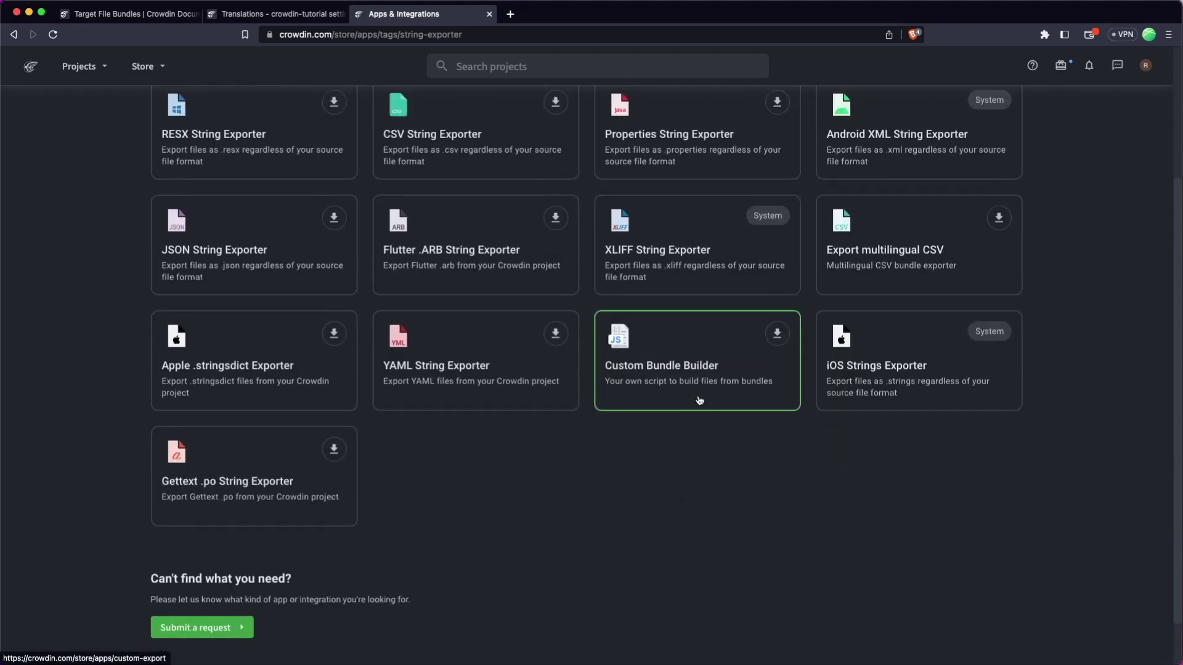
{"action": "left_click", "coordinate": [694, 360]}
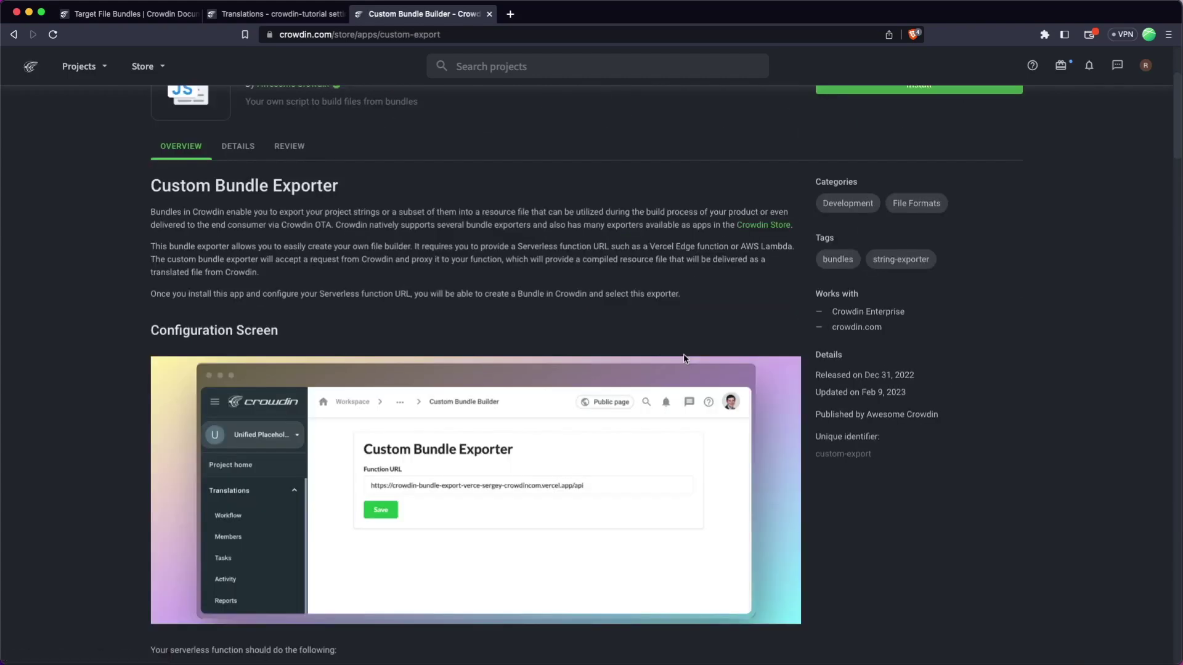
Read the Custom Bundle Exporter overview and its sample export code.
{"action": "scroll", "coordinate": [606, 287], "scroll_direction": "down", "scroll_amount": 3}
{"action": "scroll", "coordinate": [532, 337], "scroll_direction": "up", "scroll_amount": 3}
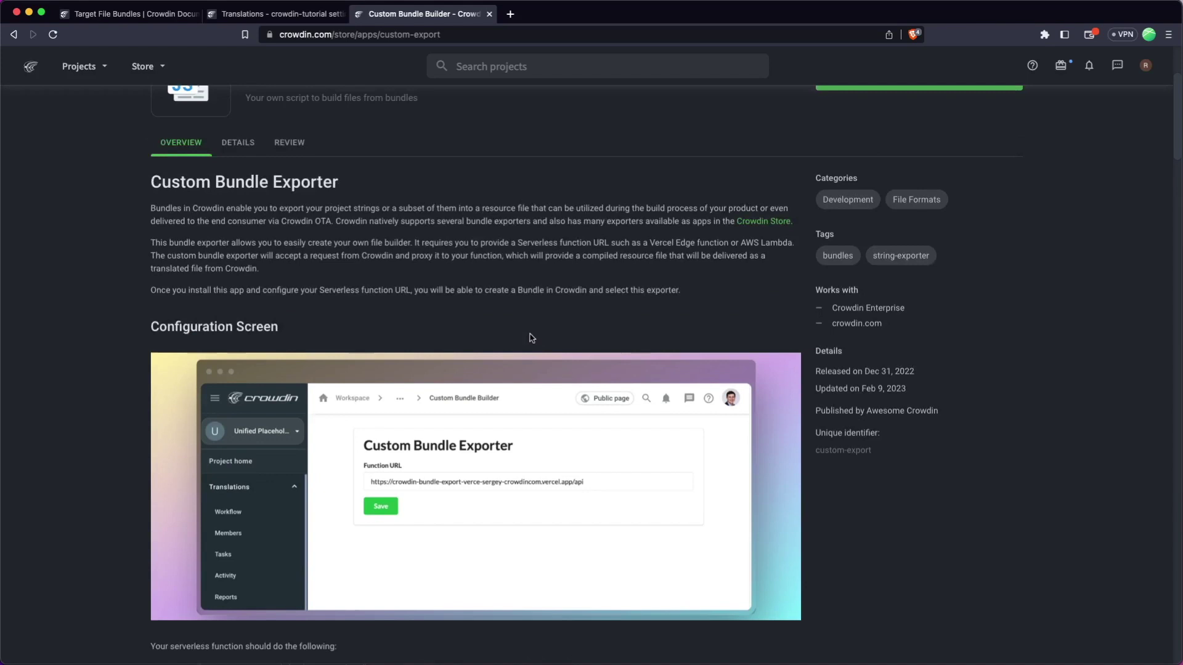
{"action": "scroll", "coordinate": [459, 294], "scroll_direction": "down", "scroll_amount": 3}
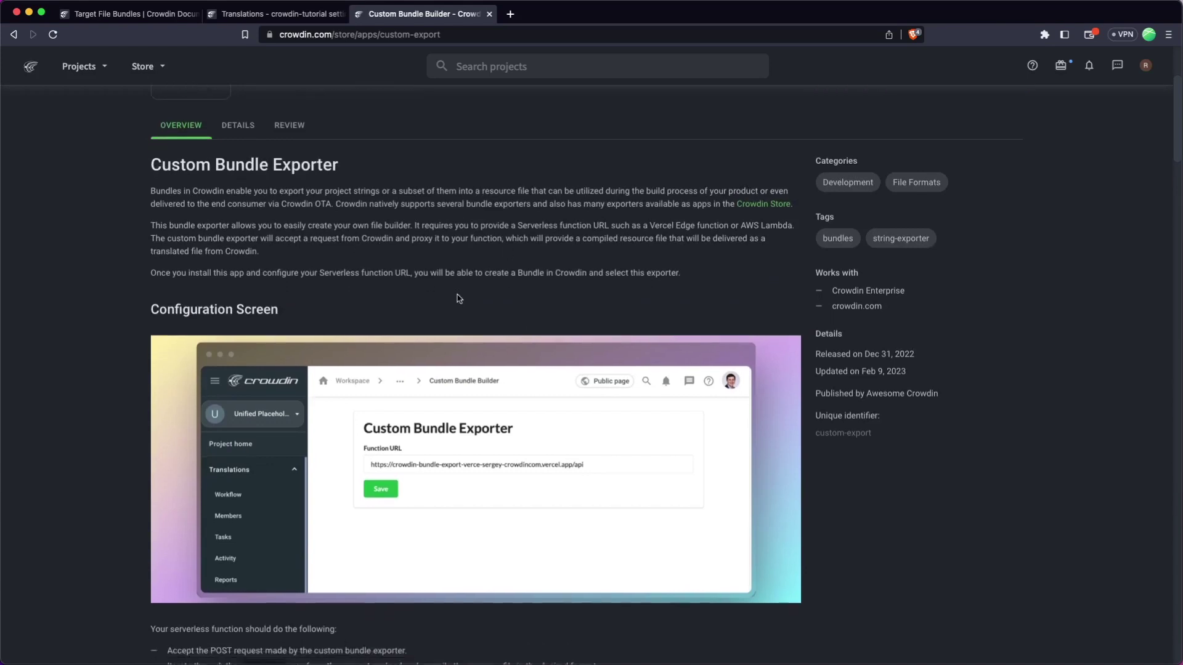
{"action": "scroll", "coordinate": [458, 294], "scroll_direction": "down", "scroll_amount": 5}
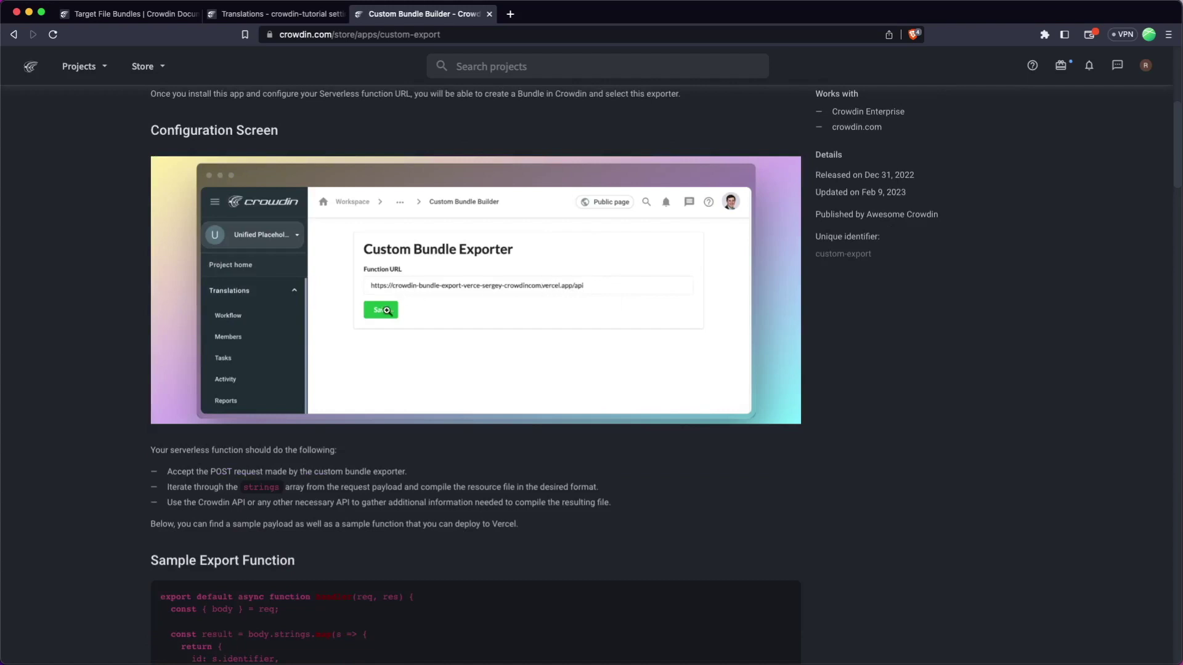
{"action": "scroll", "coordinate": [457, 308], "scroll_direction": "down", "scroll_amount": 8}
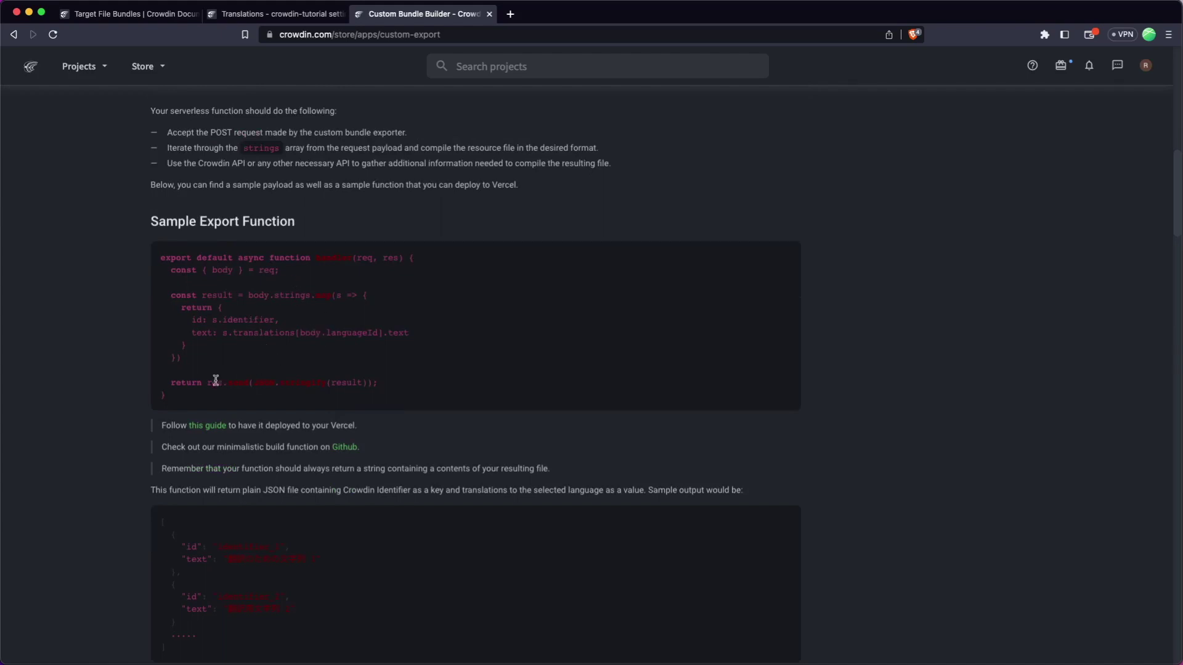
{"action": "left_click_drag", "start_coordinate": [212, 381], "coordinate": [203, 250]}
{"action": "left_click", "coordinate": [397, 378]}
{"action": "scroll", "coordinate": [397, 378], "scroll_direction": "down", "scroll_amount": 1}
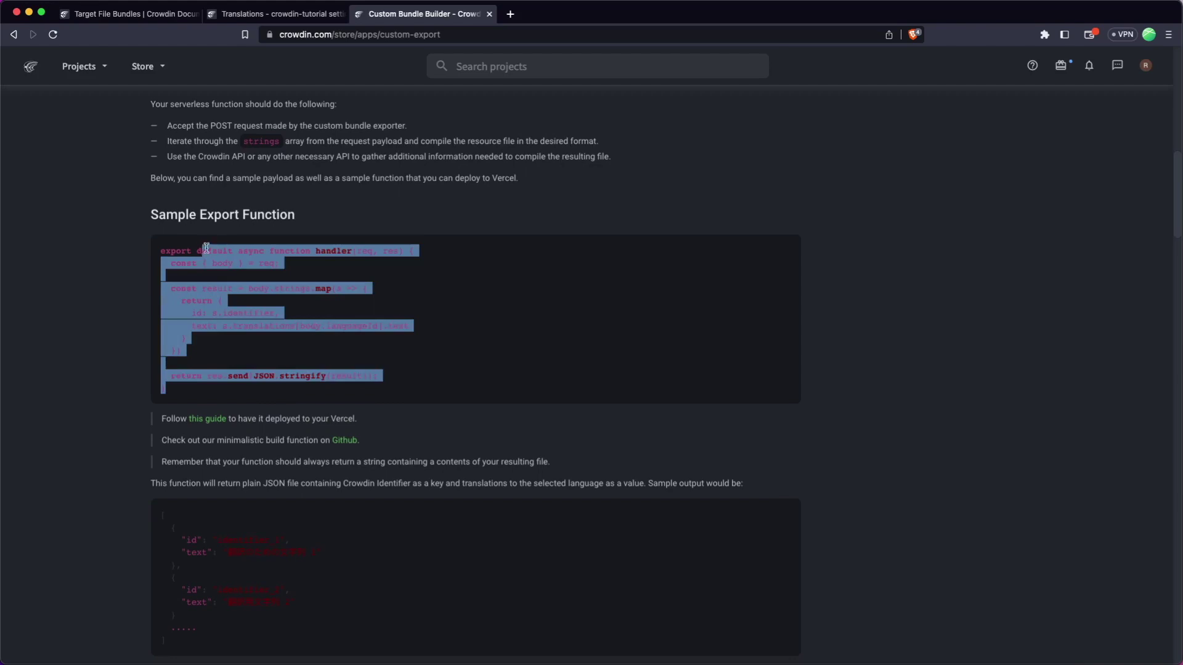
{"action": "left_click", "coordinate": [435, 316]}
Finish scrolling the documentation and return to the Create bundle dialog tab.
{"action": "scroll", "coordinate": [457, 319], "scroll_direction": "down", "scroll_amount": 2}
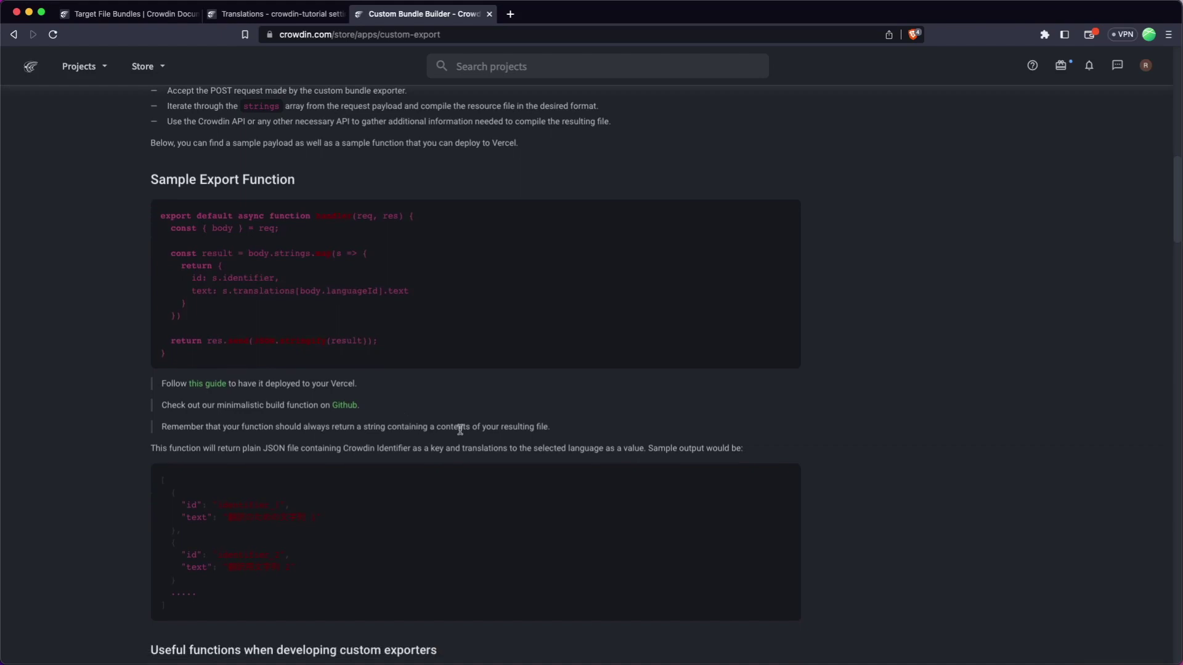
{"action": "scroll", "coordinate": [459, 425], "scroll_direction": "down", "scroll_amount": 3}
{"action": "scroll", "coordinate": [459, 424], "scroll_direction": "down", "scroll_amount": 10}
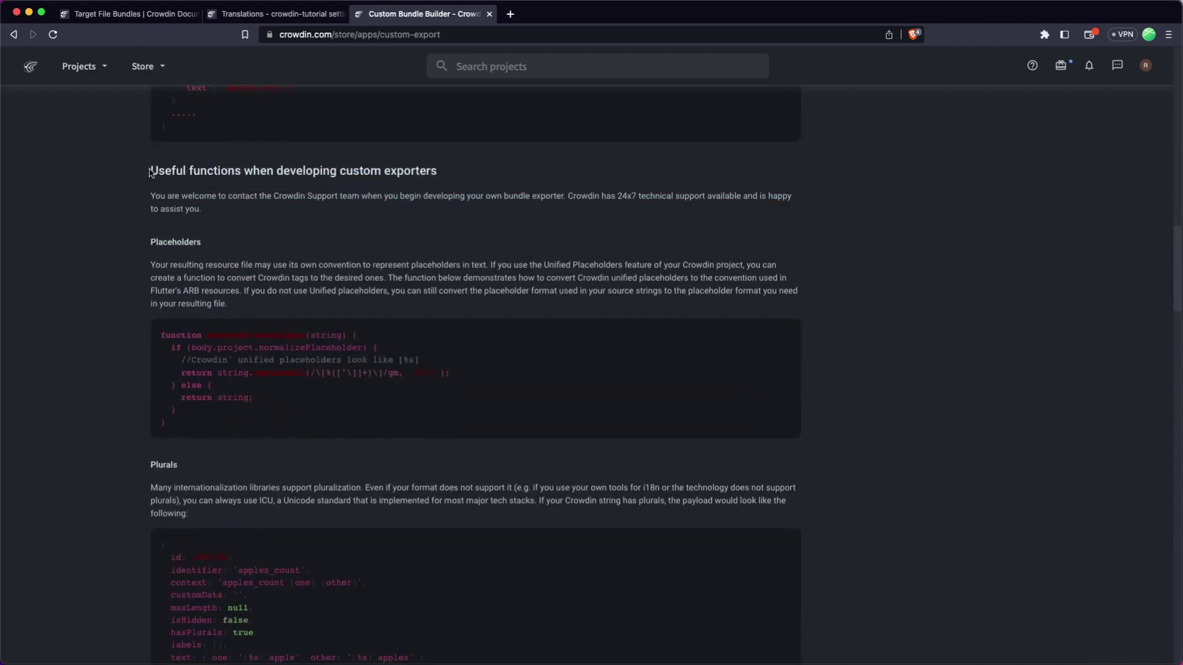
{"action": "scroll", "coordinate": [208, 196], "scroll_direction": "down", "scroll_amount": 2}
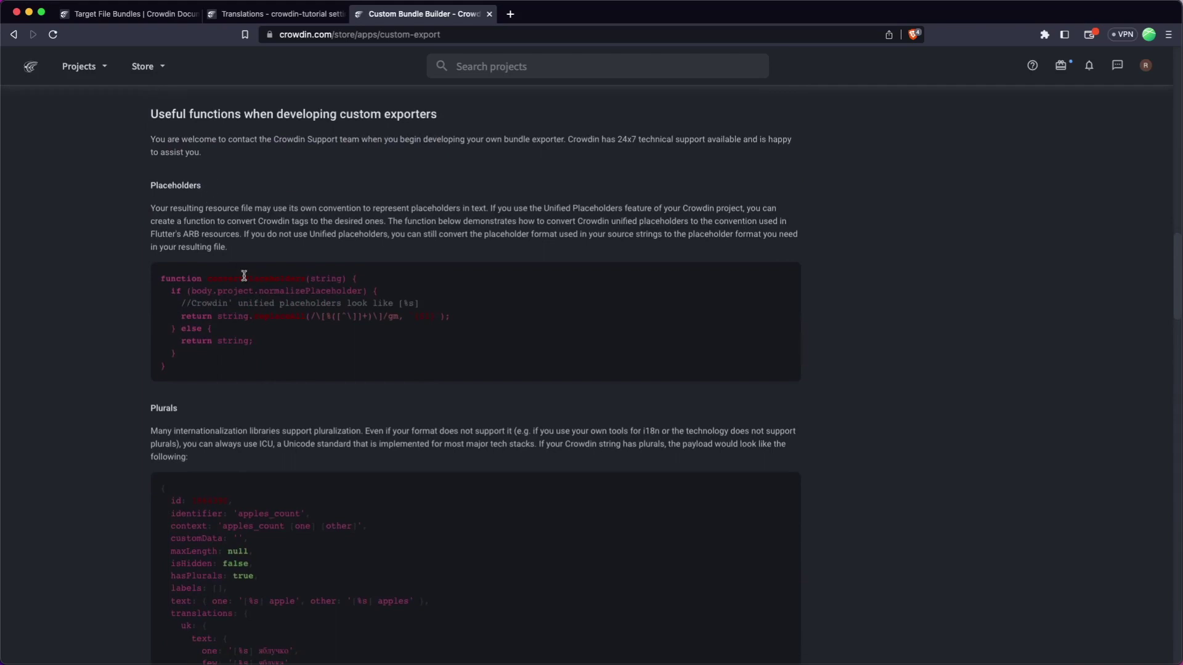
{"action": "key", "text": "ctrl+shift+Tab"}
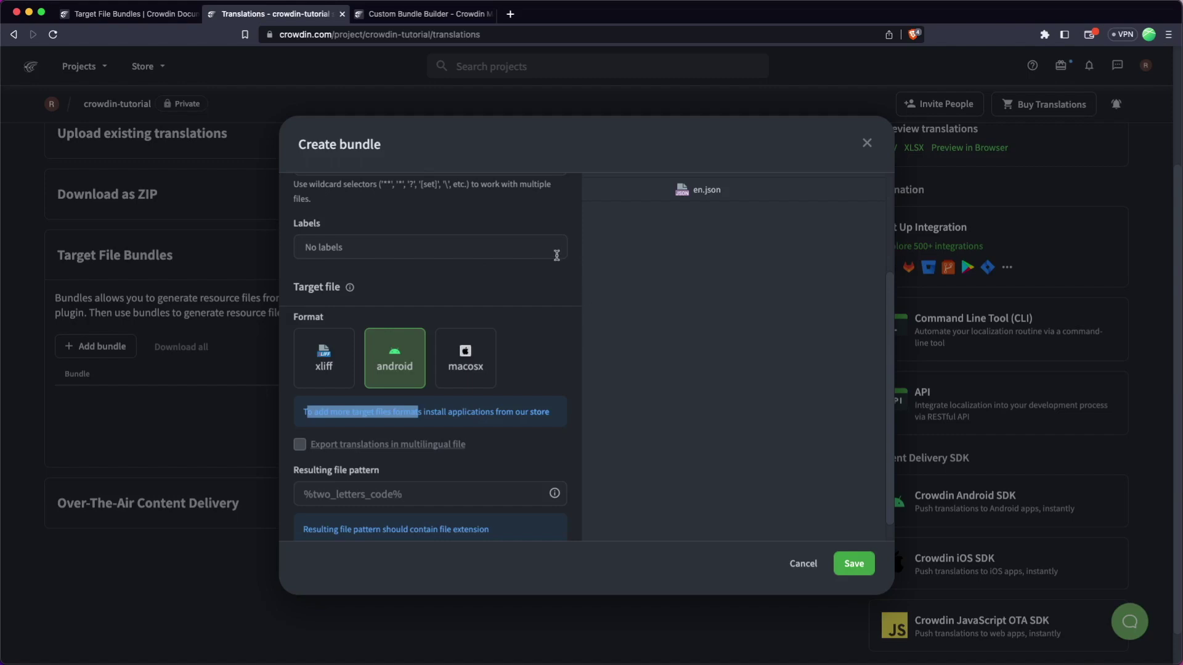
Enter %two_letters_code%.xml as the resulting file pattern.
{"action": "scroll", "coordinate": [556, 255], "scroll_direction": "down", "scroll_amount": 1}
{"action": "left_click", "coordinate": [359, 471]}
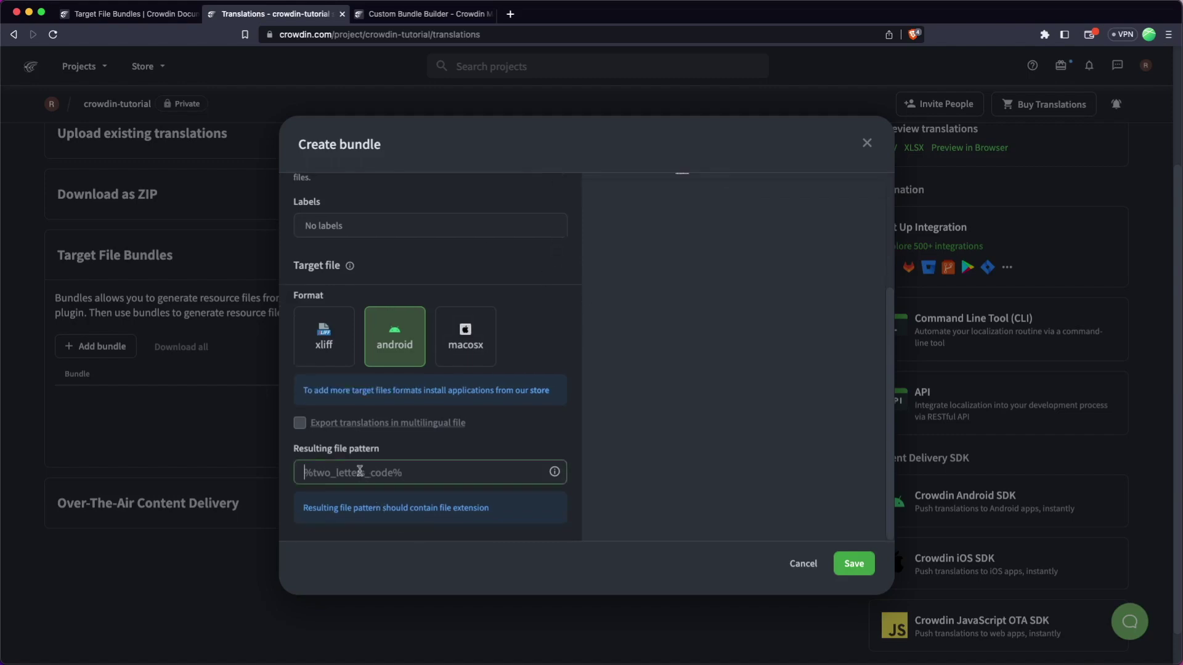
{"action": "type", "text": "%"}
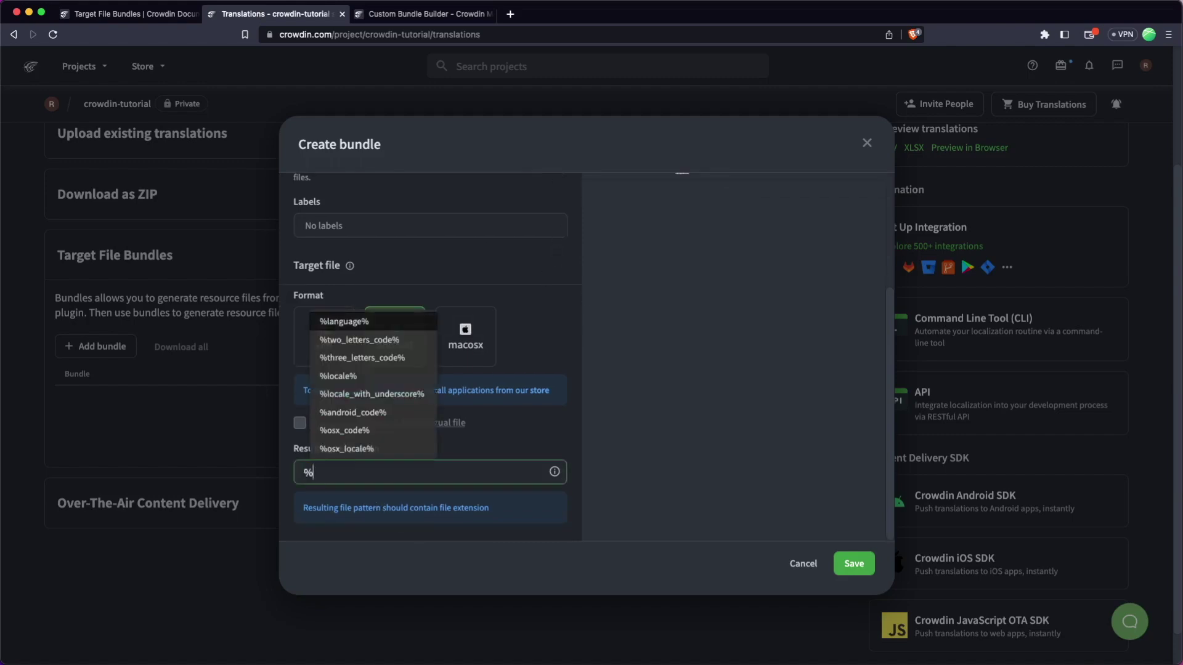
{"action": "key", "text": "Down"}
{"action": "key", "text": "Return"}
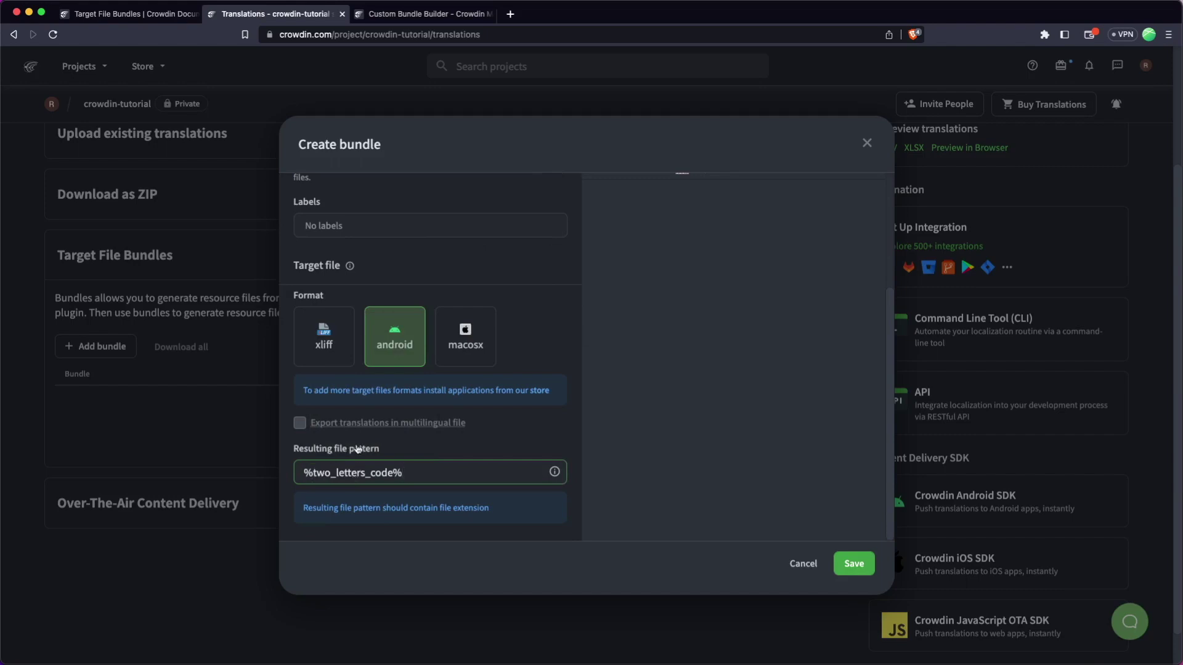
{"action": "type", "text": ".xml"}
Browse the other language-code placeholders, keep %two_letters_code%.xml, and preview fr.xml and it.xml.
{"action": "left_click_drag", "start_coordinate": [431, 468], "coordinate": [319, 471]}
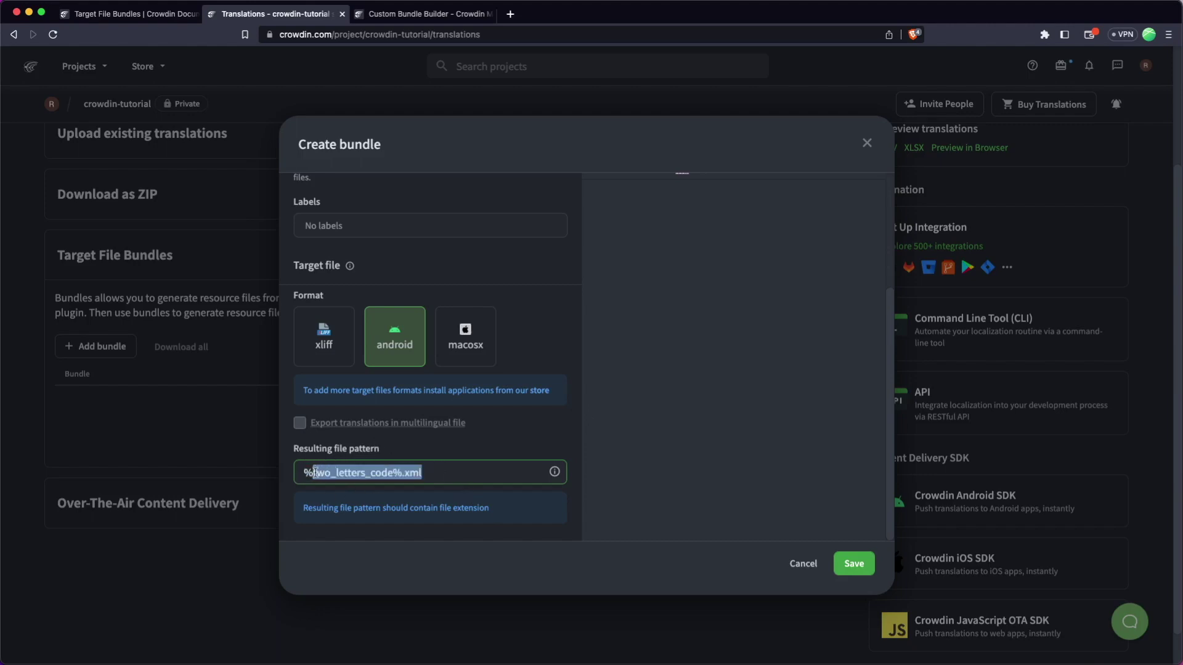
{"action": "key", "text": "BackSpace"}
{"action": "key", "text": "Down"}
{"action": "key", "text": "Down"}
{"action": "key", "text": "Down"}
{"action": "key", "text": "Down"}
{"action": "key", "text": "Down"}
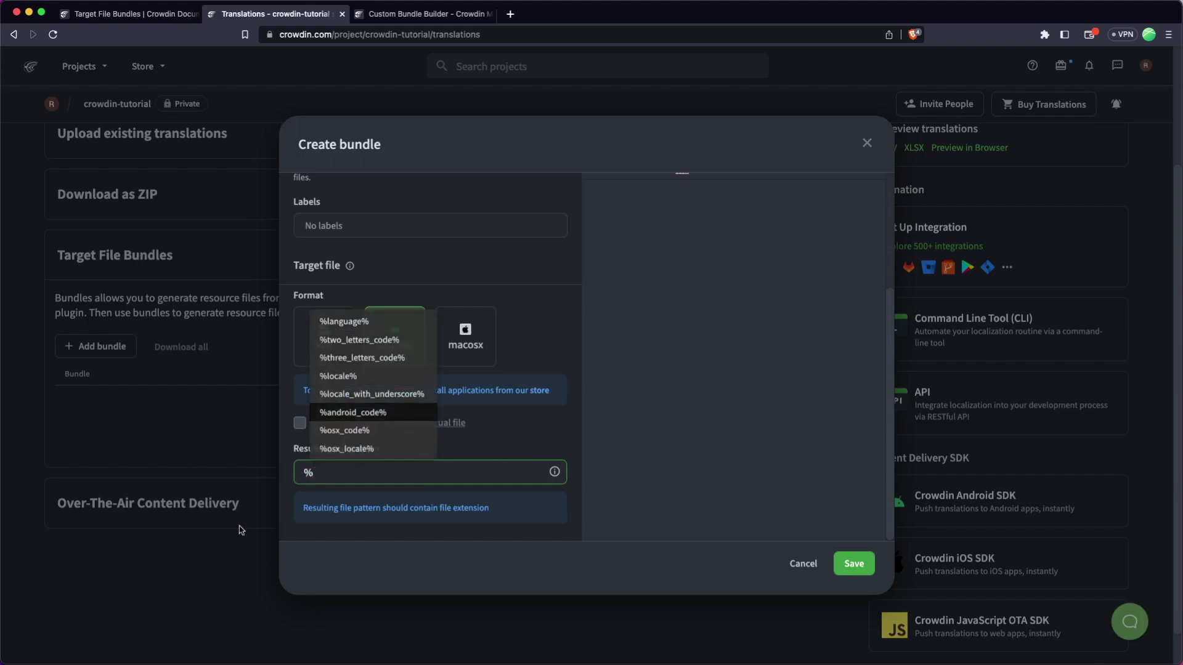
{"action": "key", "text": "super+z"}
{"action": "key", "text": "Left"}
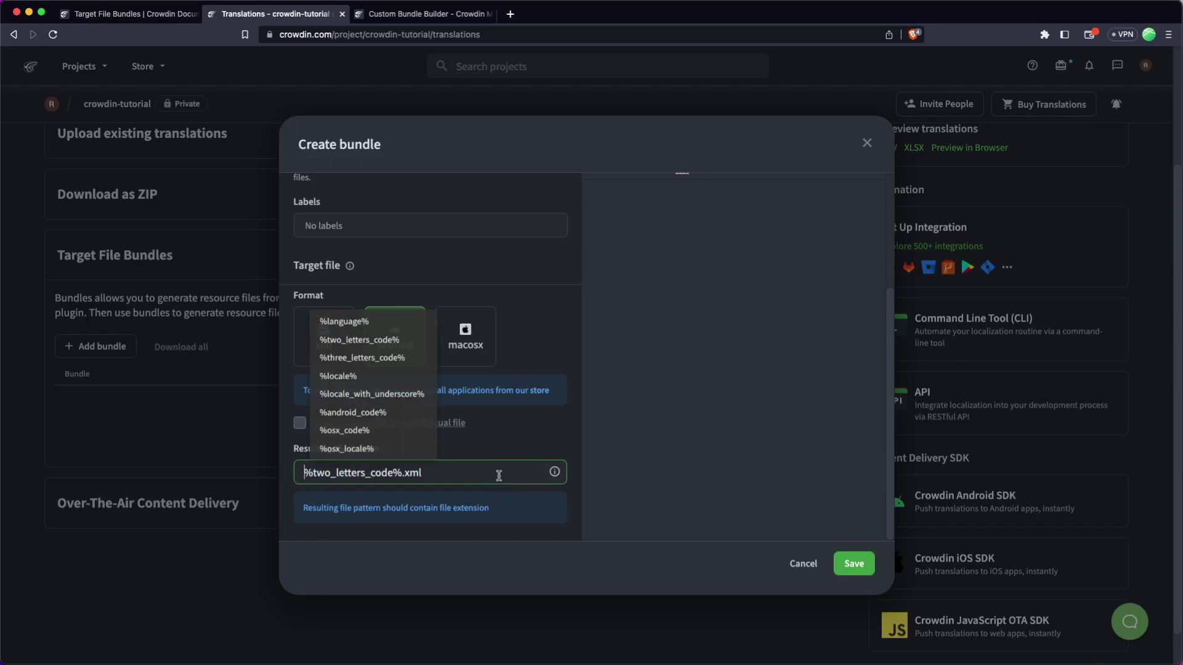
{"action": "left_click", "coordinate": [627, 470]}
{"action": "scroll", "coordinate": [596, 475], "scroll_direction": "up", "scroll_amount": 5}
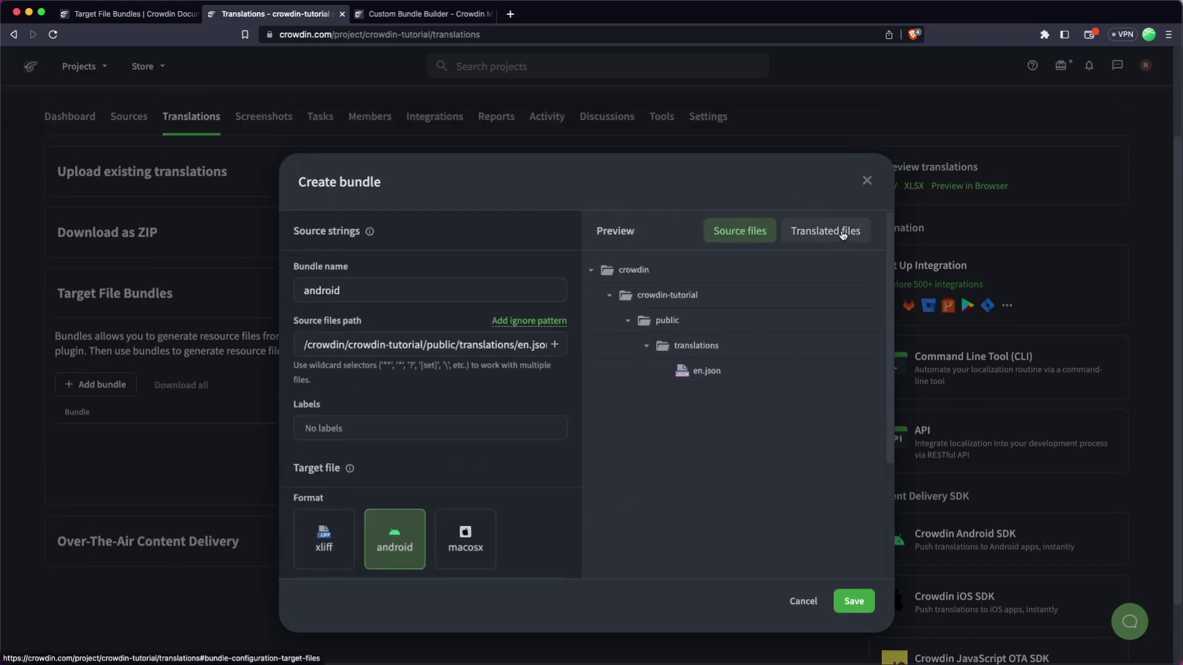
{"action": "left_click", "coordinate": [849, 236]}
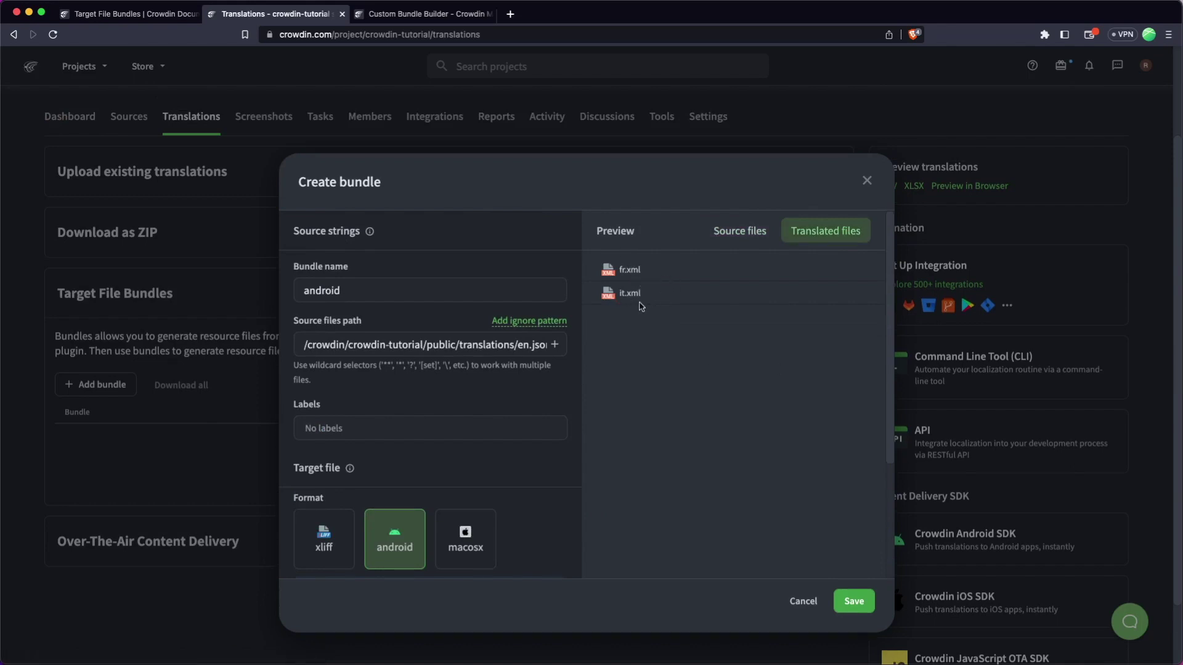
Save the android bundle and start an ios bundle with the same source files path.
{"action": "left_click", "coordinate": [847, 605]}
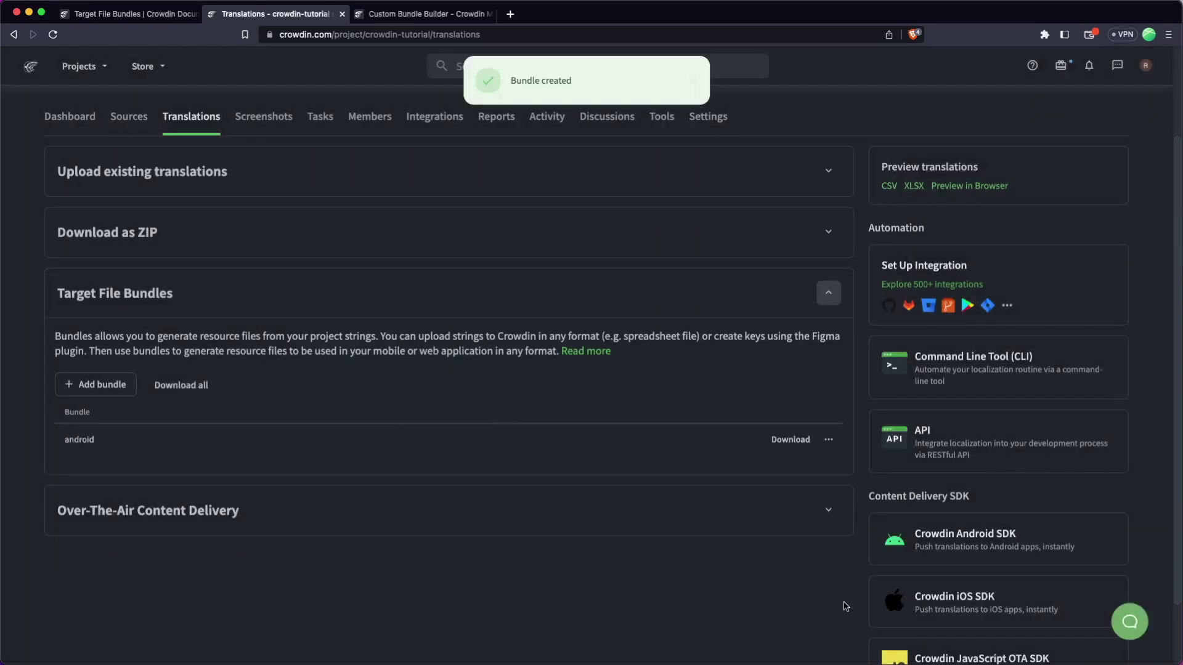
{"action": "left_click", "coordinate": [105, 391]}
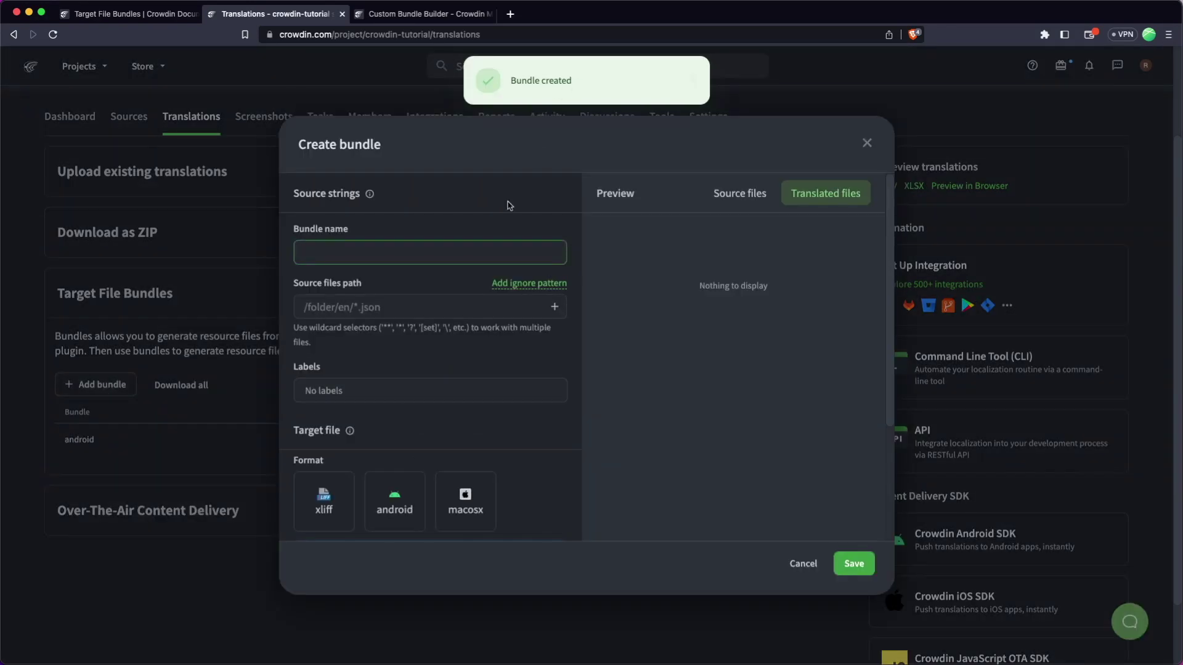
{"action": "type", "text": "ios"}
{"action": "left_click", "coordinate": [386, 308]}
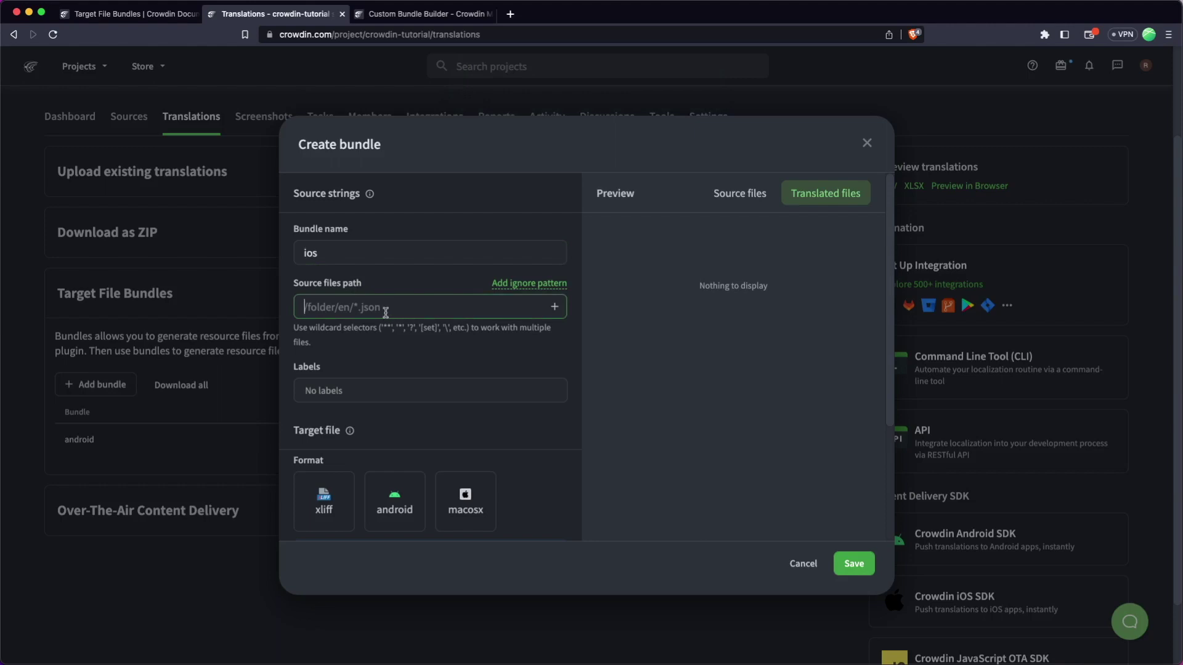
{"action": "type", "text": "crowdin/crowdin-tutorial/public/translations/en.json"}
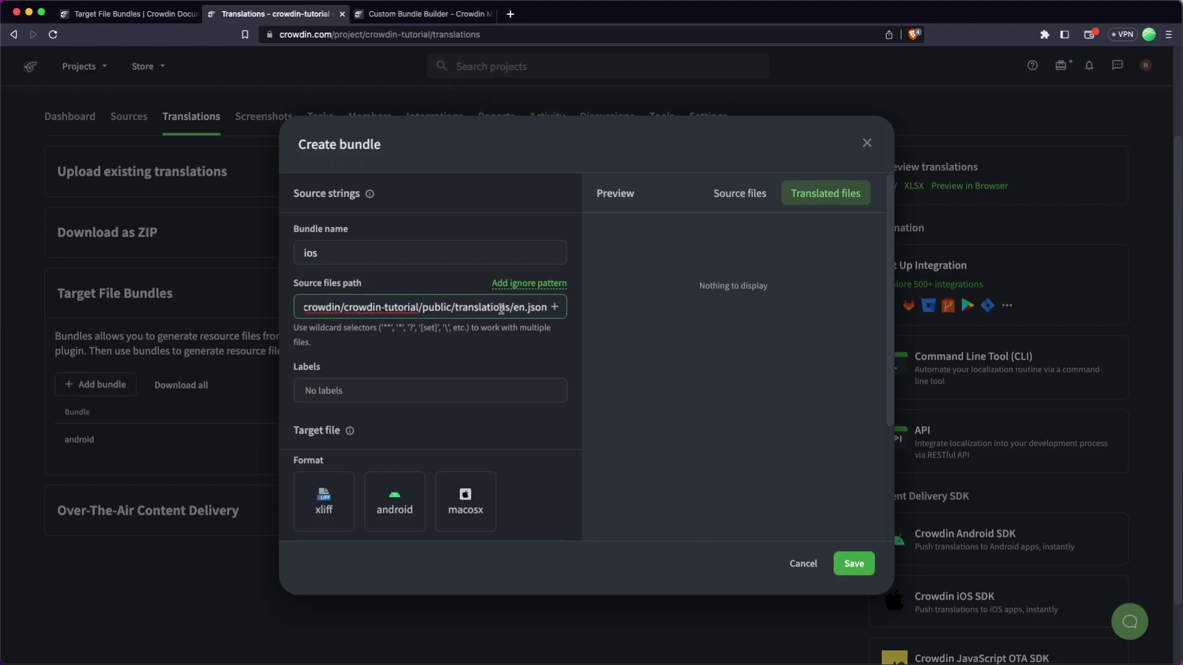
Give the ios bundle macosx format and pattern %two_letters_code%.strings, then save it.
{"action": "scroll", "coordinate": [500, 308], "scroll_direction": "down", "scroll_amount": 5}
{"action": "left_click", "coordinate": [464, 353]}
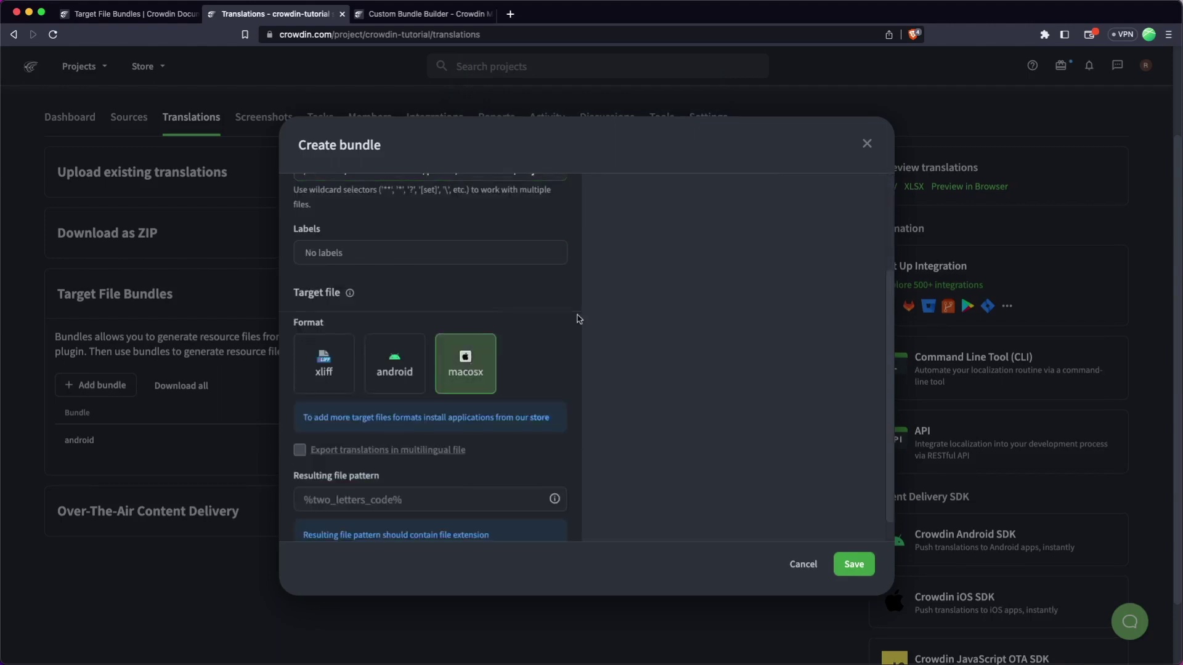
{"action": "scroll", "coordinate": [578, 317], "scroll_direction": "down", "scroll_amount": 1}
{"action": "left_click", "coordinate": [326, 477]}
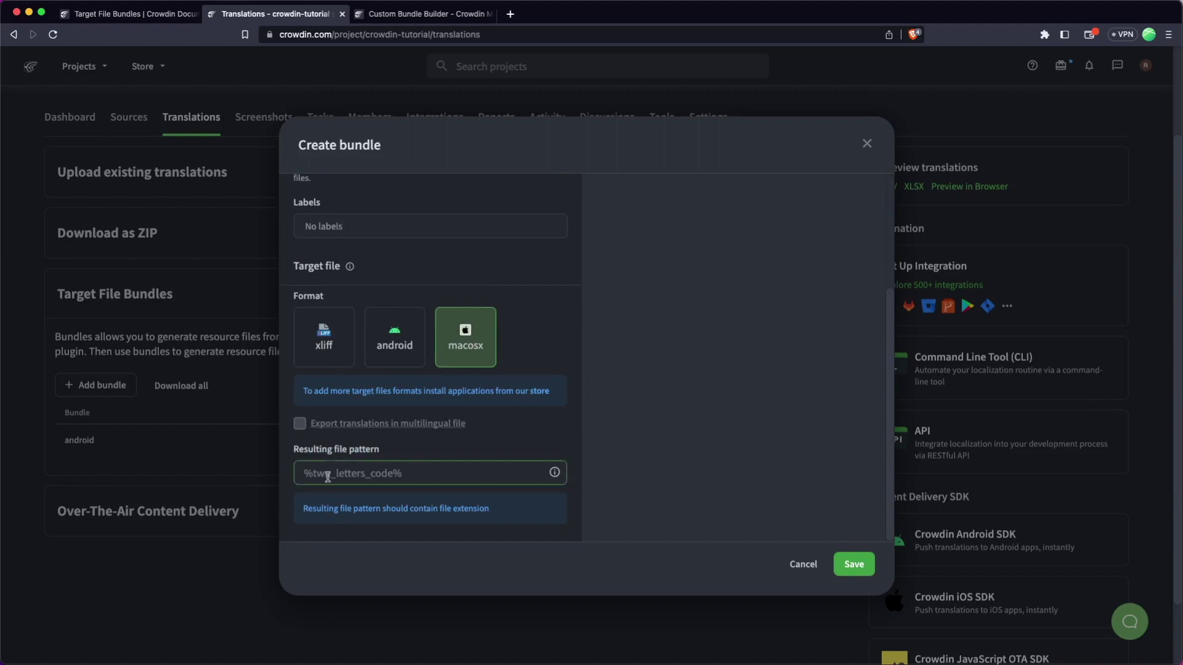
{"action": "type", "text": "%"}
{"action": "key", "text": "BackSpace"}
{"action": "type", "text": "%"}
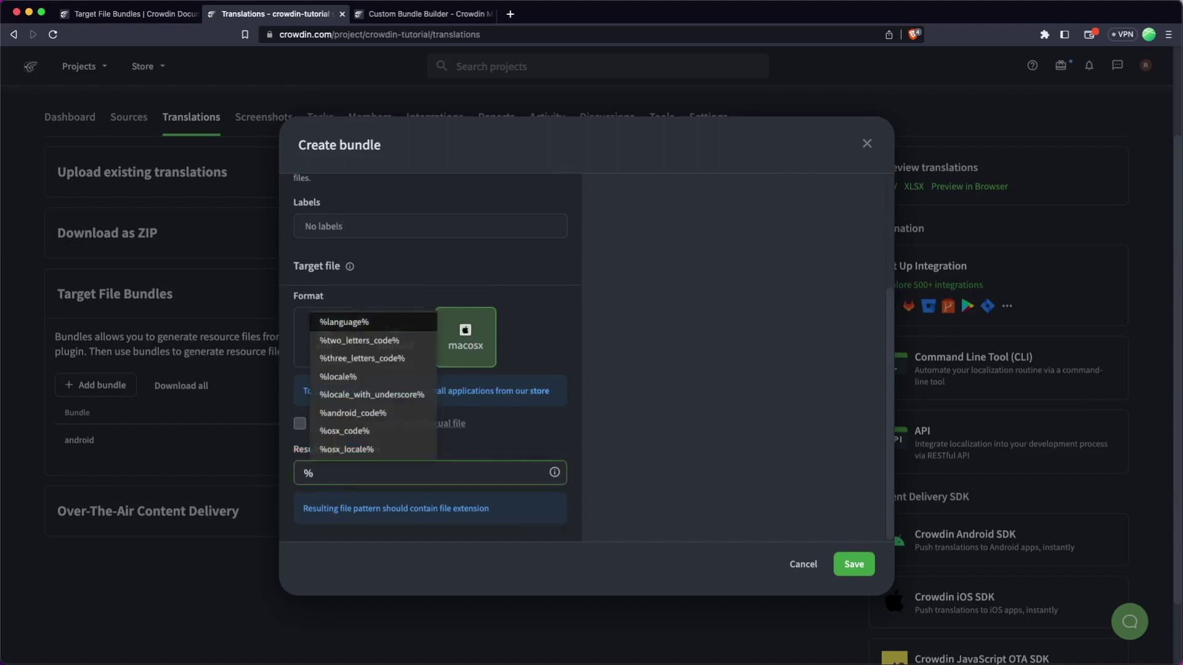
{"action": "key", "text": "Down"}
{"action": "key", "text": "Return"}
{"action": "type", "text": ".strings"}
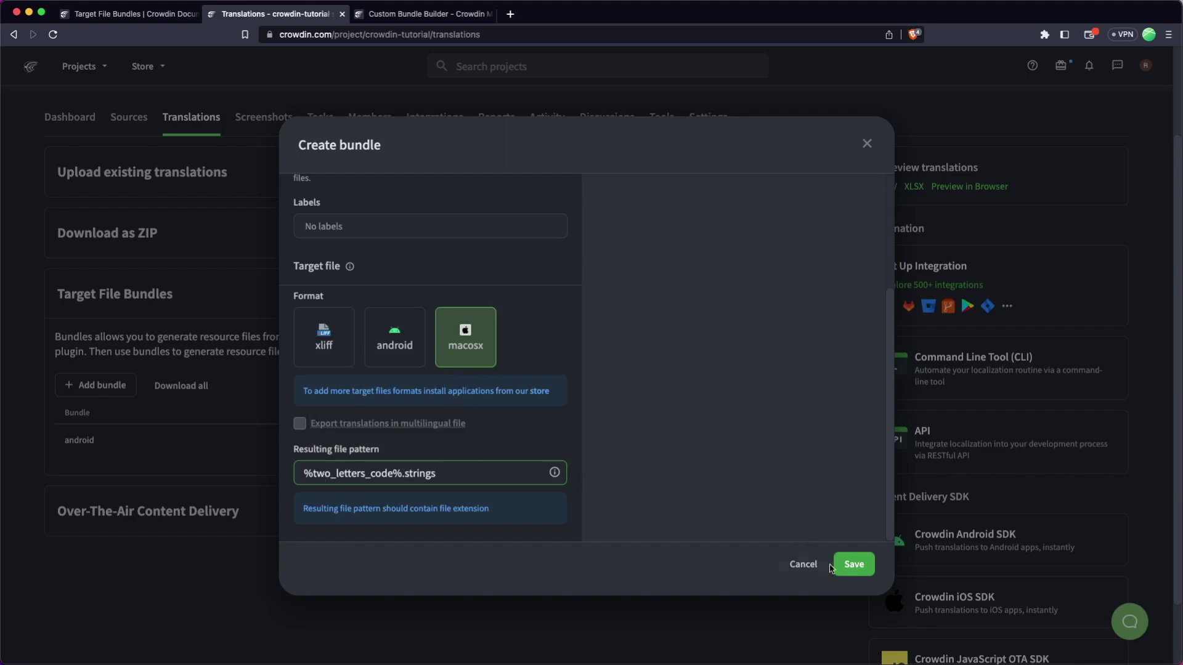
{"action": "left_click", "coordinate": [845, 565]}
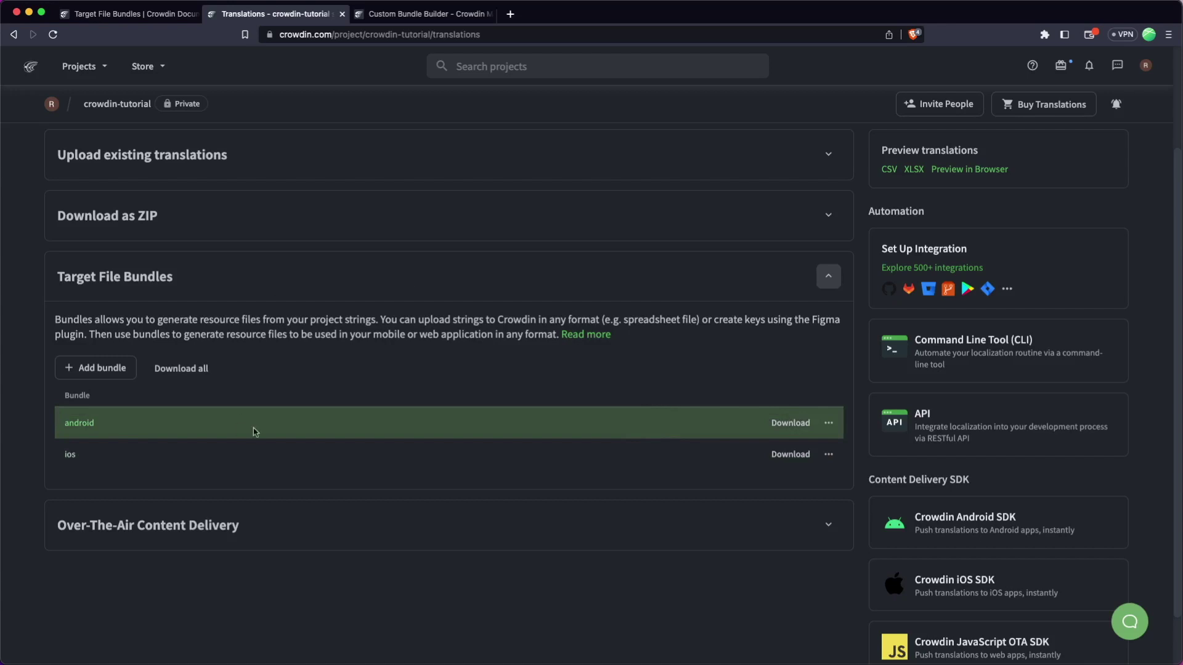
Download the android and ios bundle ZIPs to the Downloads folder.
{"action": "left_click", "coordinate": [780, 429]}
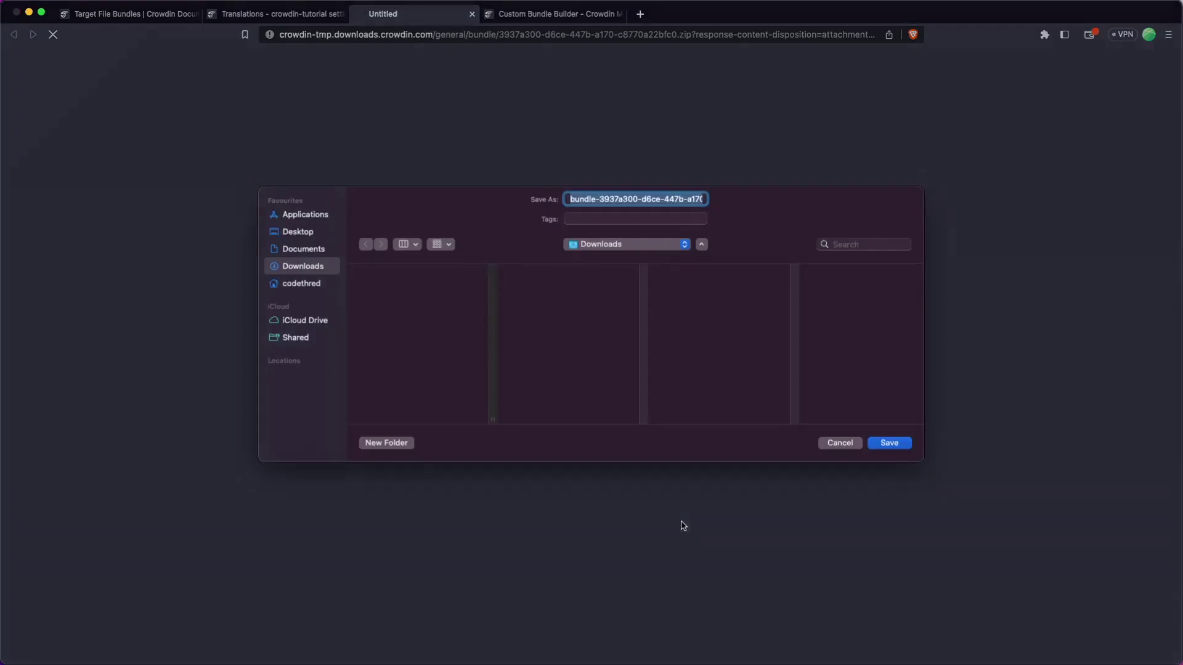
{"action": "left_click", "coordinate": [889, 452]}
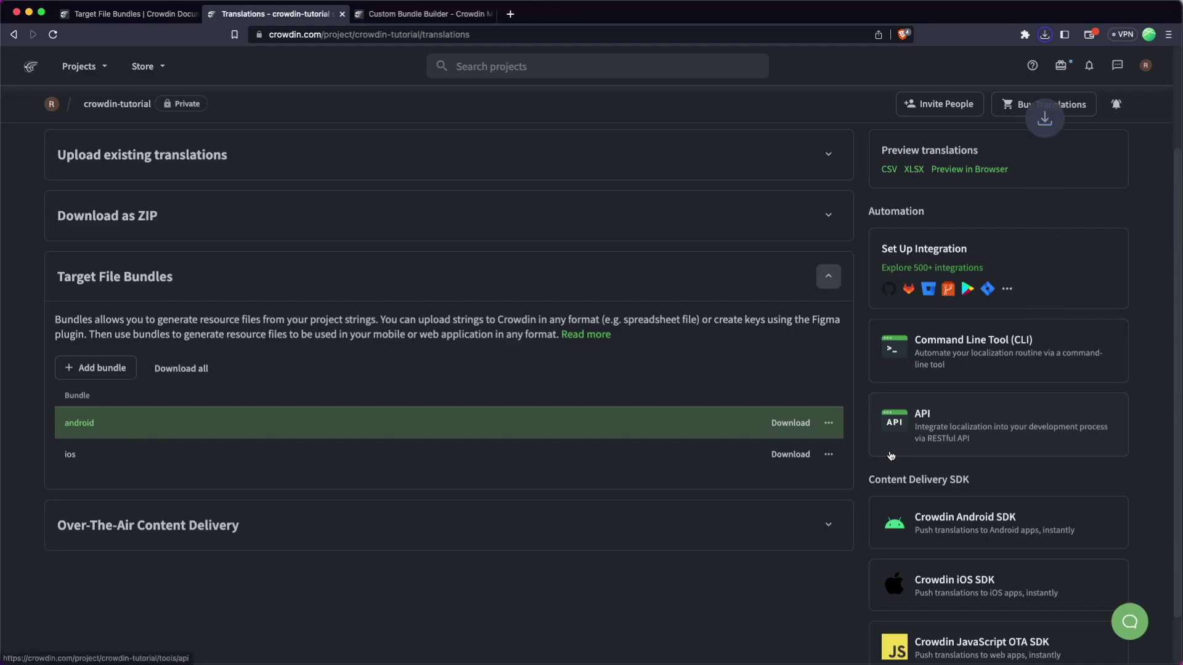
{"action": "left_click", "coordinate": [779, 456]}
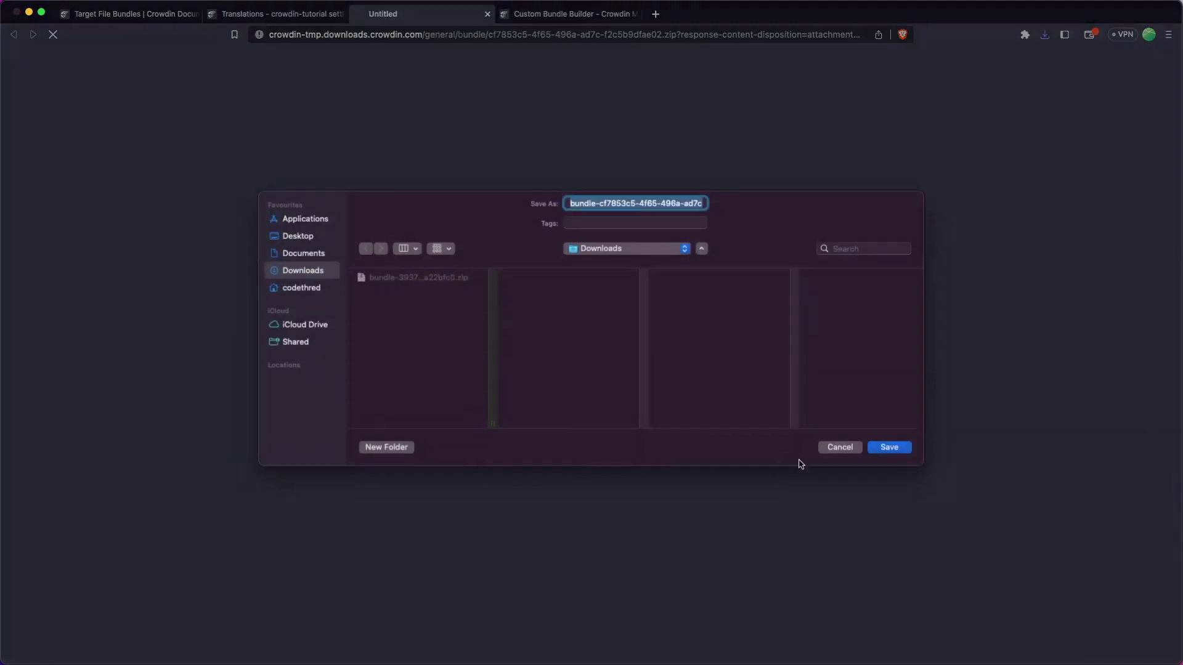
{"action": "left_click", "coordinate": [889, 449]}
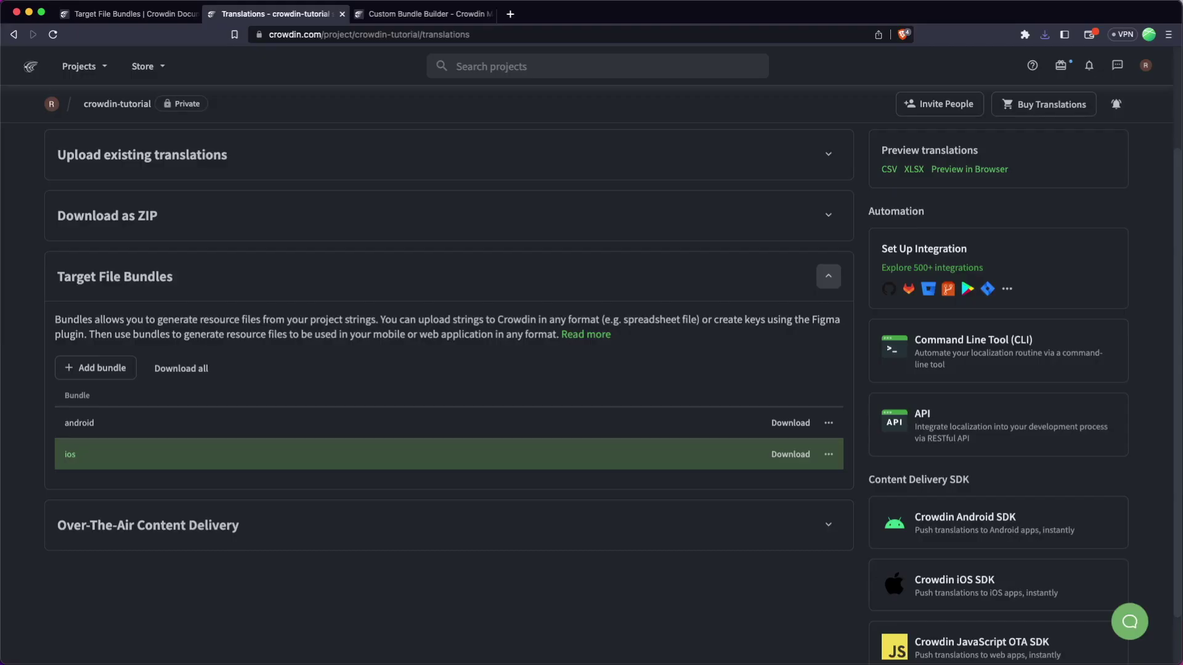
Extract both bundle ZIPs in Downloads and open the two resulting folders.
{"action": "key", "text": "super+a"}
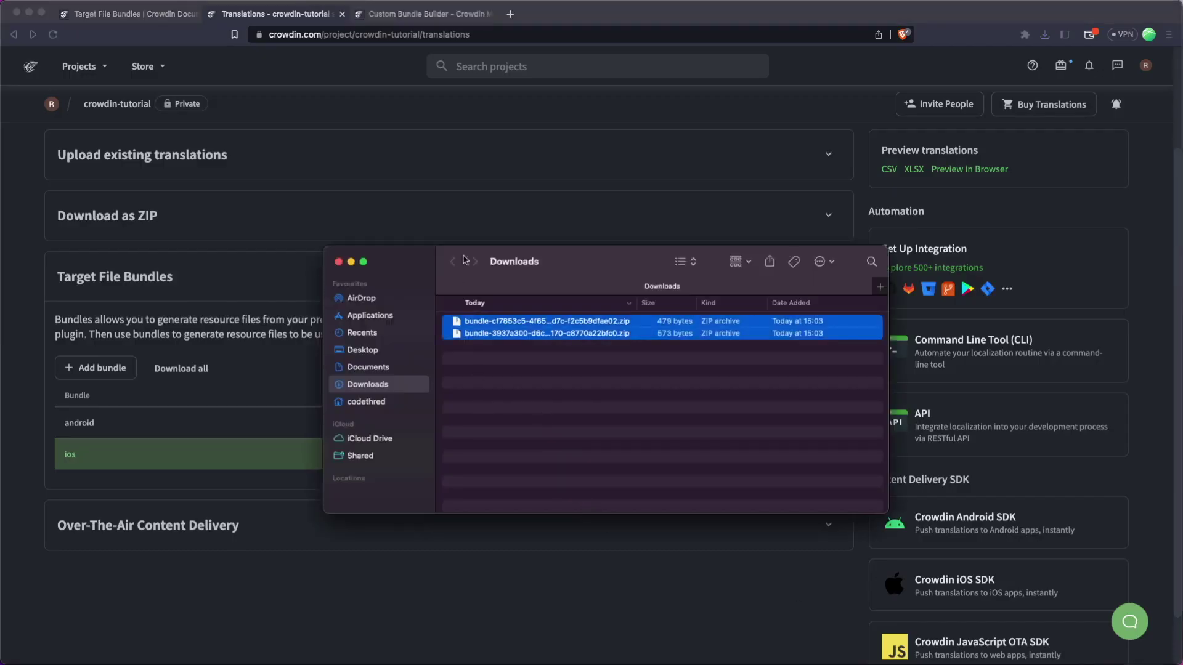
{"action": "key", "text": "super+o"}
{"action": "left_click", "coordinate": [530, 374]}
{"action": "left_click", "coordinate": [523, 321]}
{"action": "left_click", "coordinate": [520, 336], "text": "shift"}
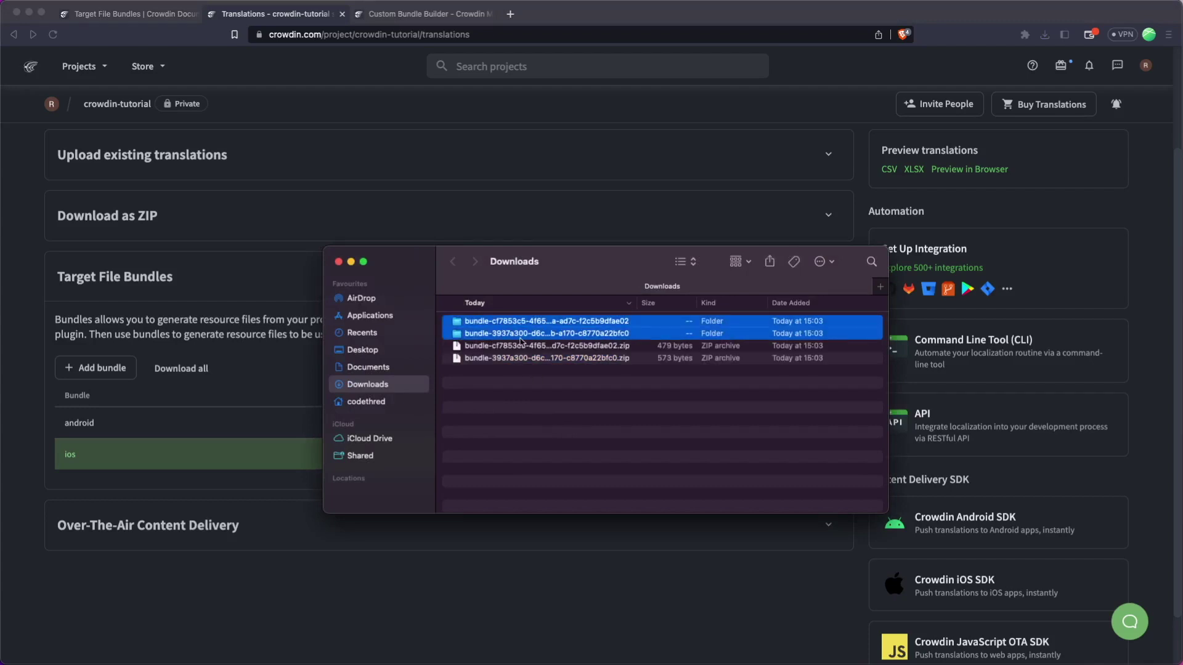
{"action": "key", "text": "super+o"}
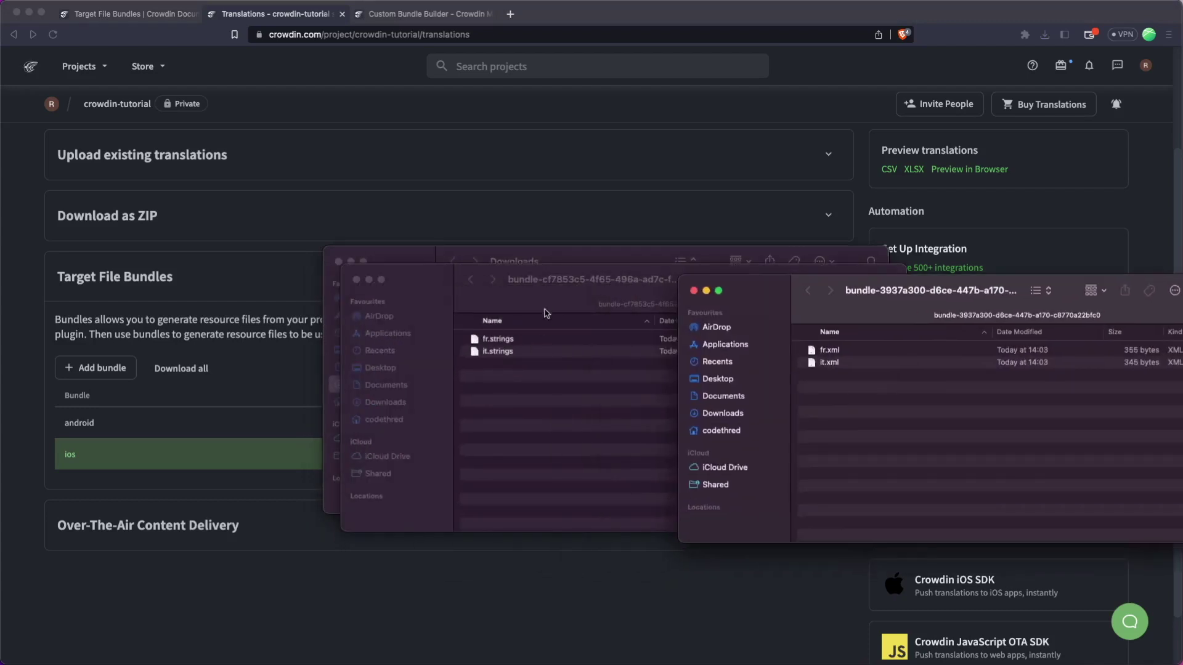
{"action": "left_click_drag", "start_coordinate": [486, 355], "coordinate": [490, 317]}
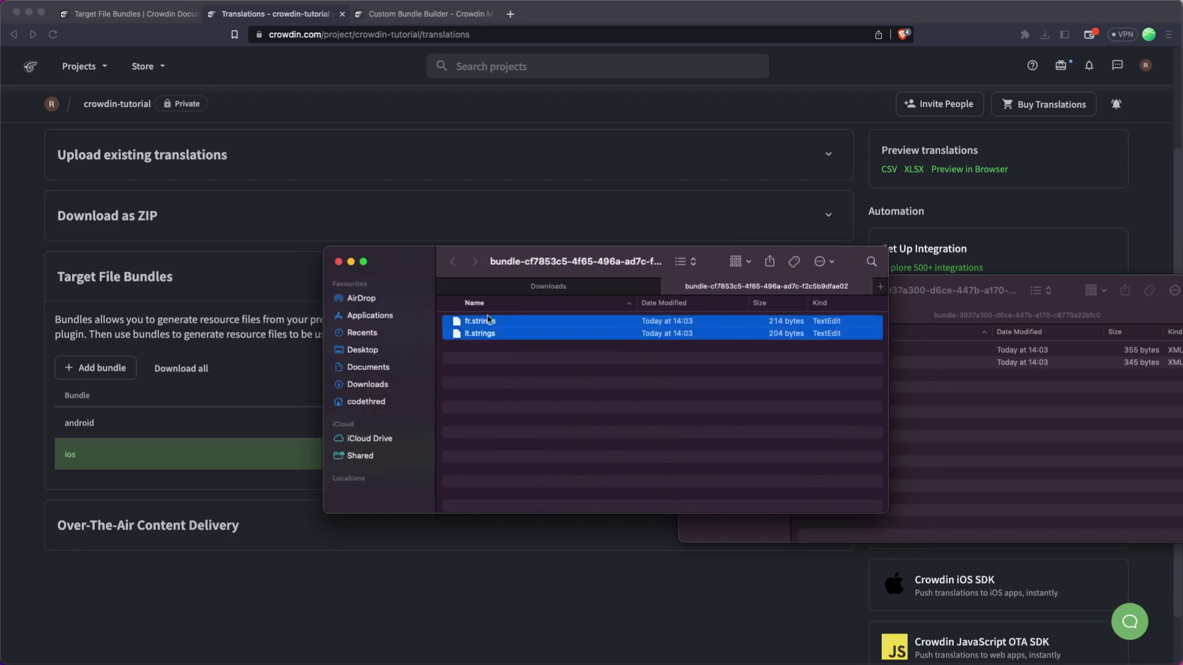
Open fr.strings, it.strings, fr.xml and it.xml in TextEdit.
{"action": "key", "text": "super+o"}
{"action": "left_click", "coordinate": [880, 397]}
{"action": "left_click", "coordinate": [894, 422]}
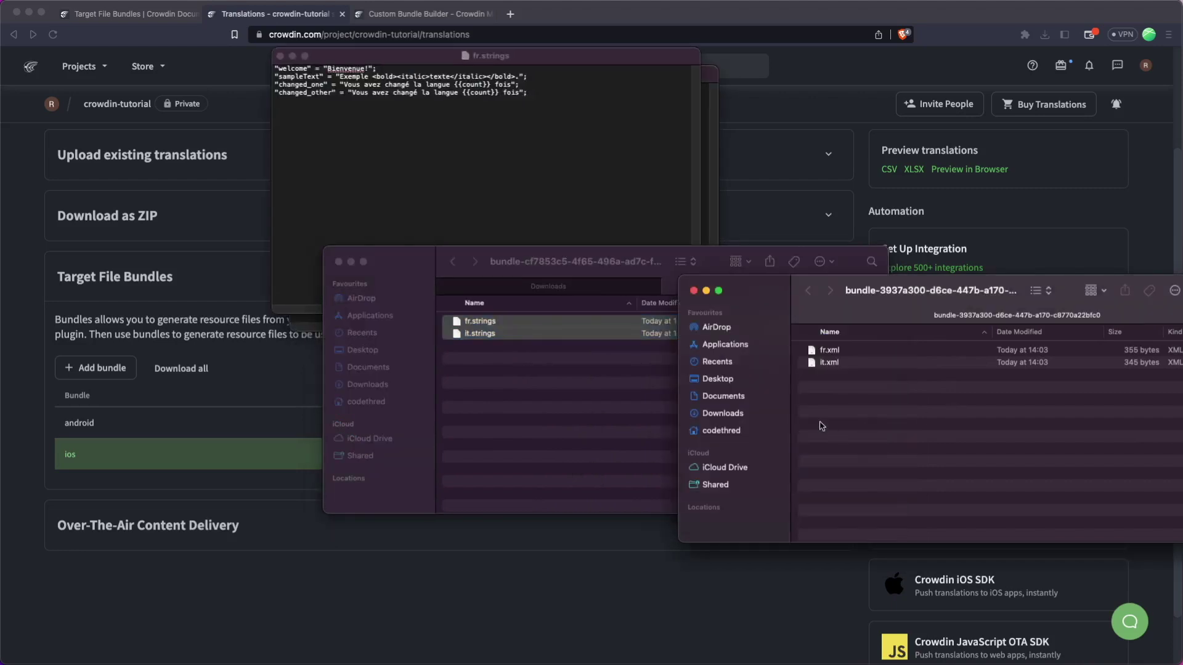
{"action": "left_click_drag", "start_coordinate": [818, 423], "coordinate": [822, 352]}
{"action": "key", "text": "super+o"}
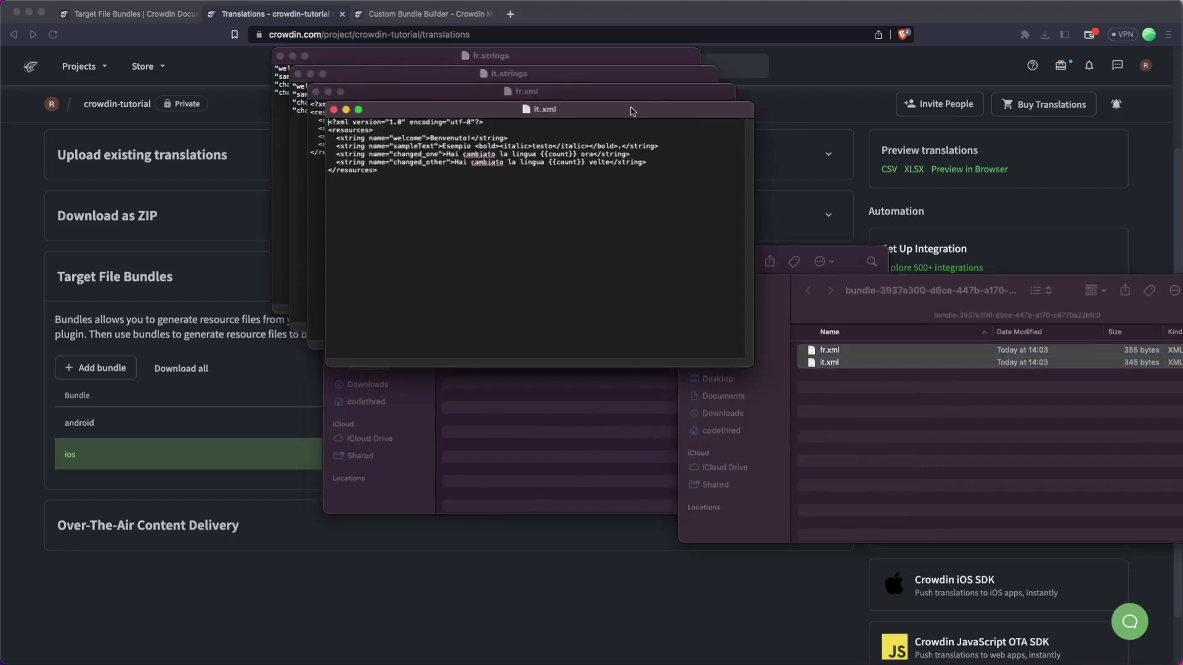
Arrange the four translation windows side by side and inspect each file's contents.
{"action": "left_click_drag", "start_coordinate": [439, 109], "coordinate": [895, 110]}
{"action": "left_click_drag", "start_coordinate": [611, 91], "coordinate": [987, 320]}
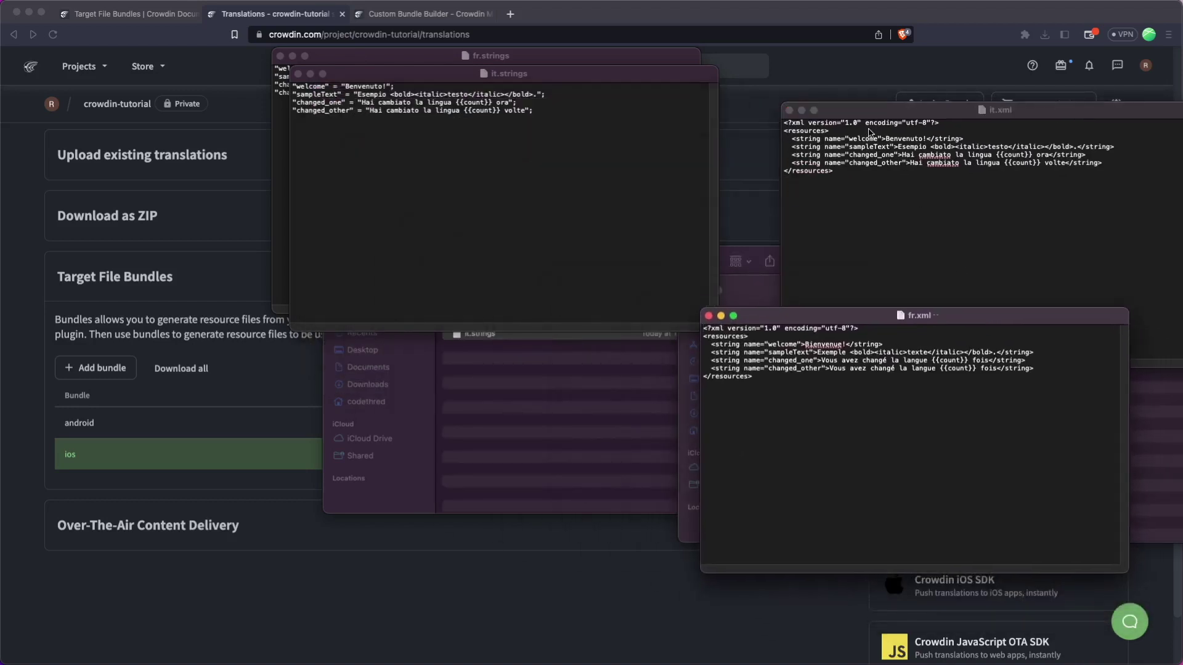
{"action": "key", "text": "super+a"}
{"action": "left_click", "coordinate": [792, 112]}
{"action": "key", "text": "super+a"}
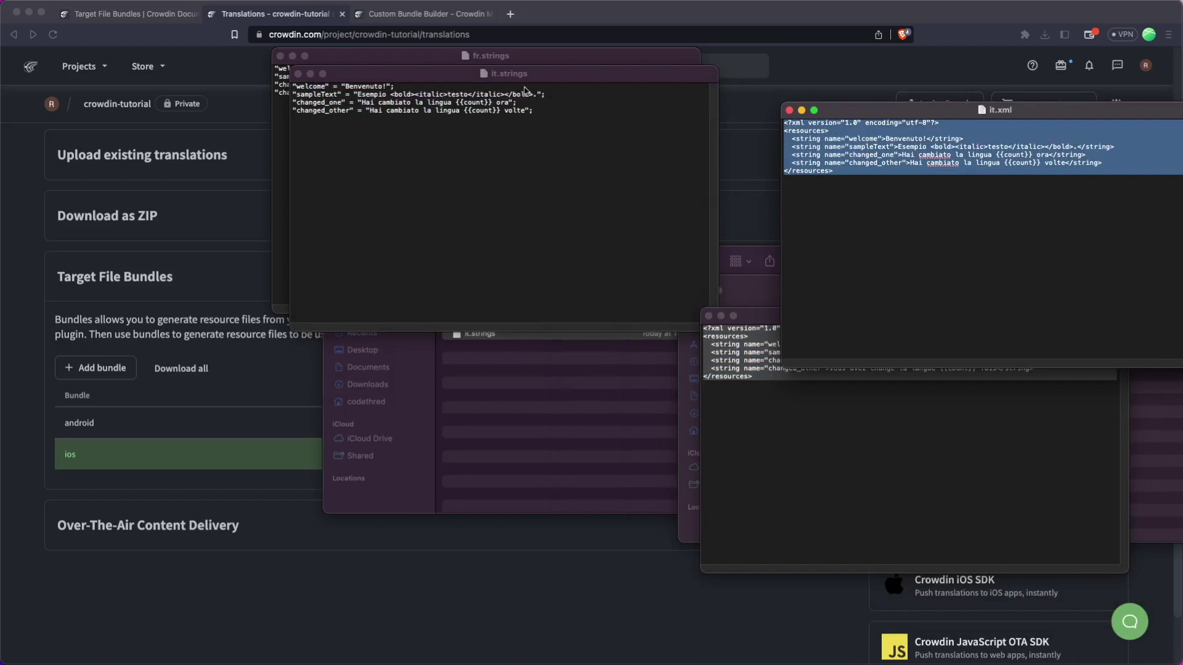
{"action": "left_click_drag", "start_coordinate": [524, 75], "coordinate": [510, 274]}
{"action": "key", "text": "super+a"}
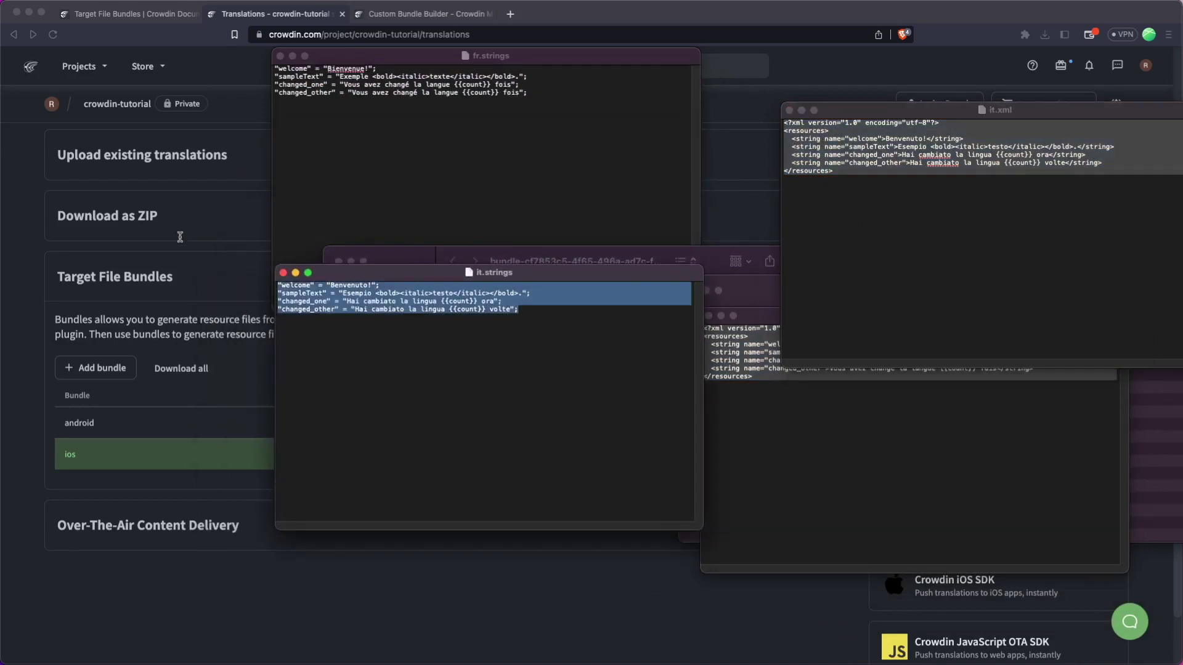
{"action": "left_click", "coordinate": [522, 153]}
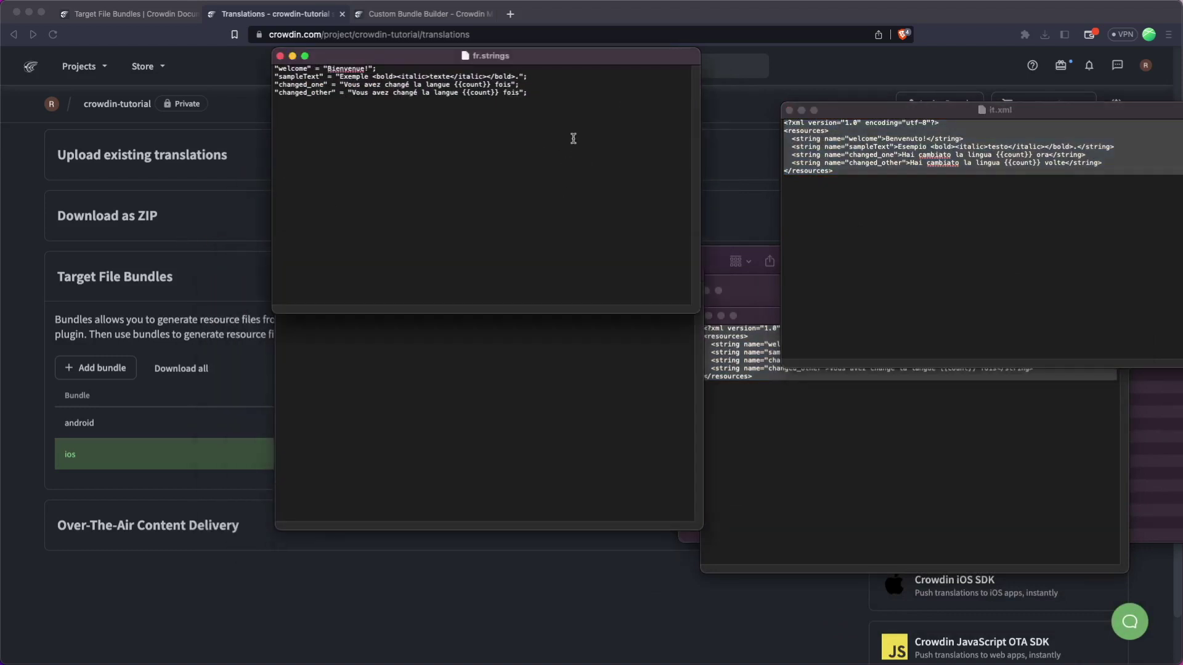